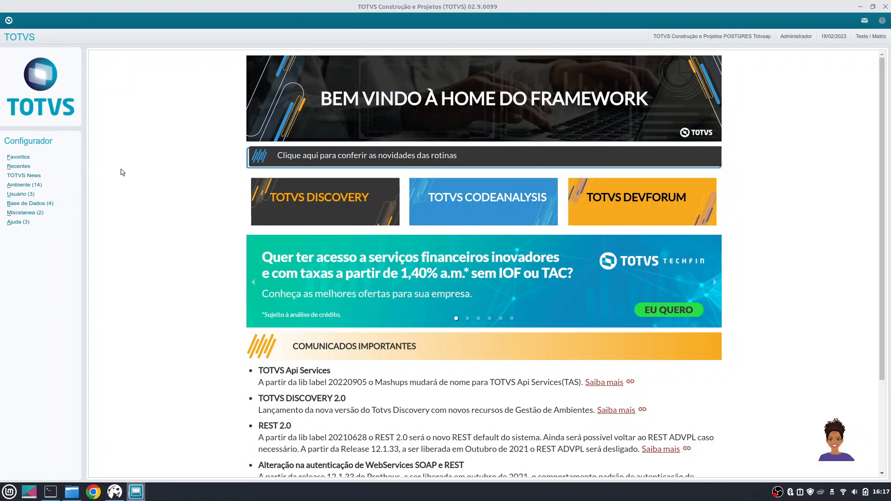
View the Parâmetros list of Empresa Teste through the Bases de Dados dictionary routine, and exit the routine
click(24, 185)
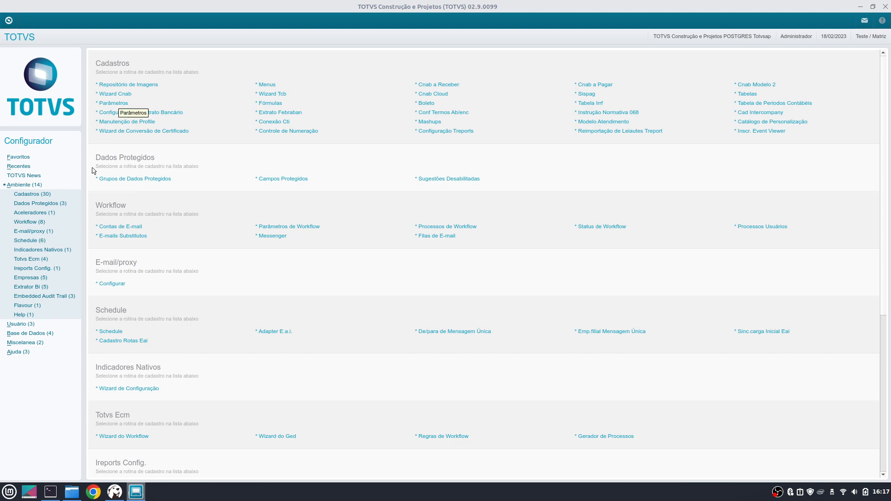
click(60, 186)
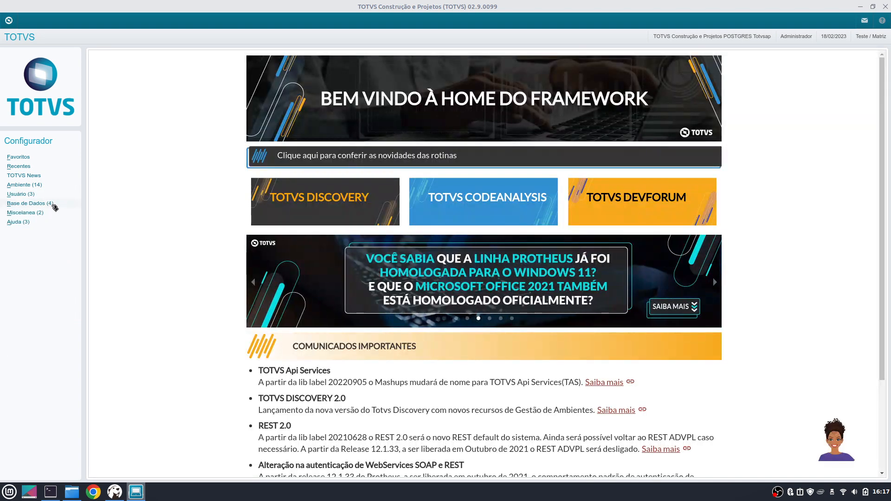
click(46, 203)
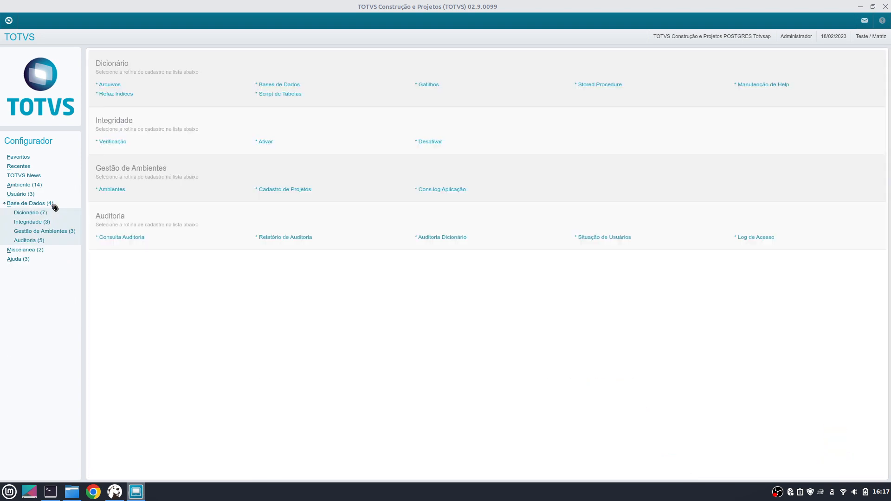
click(285, 86)
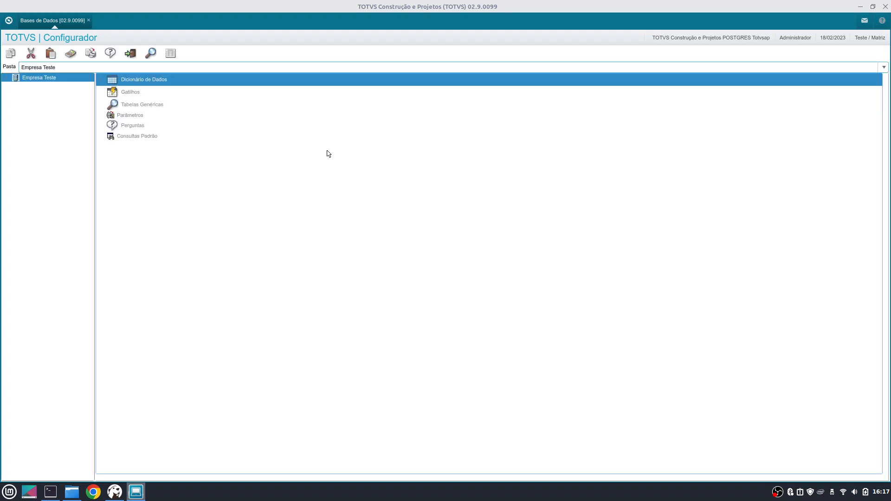
click(8, 78)
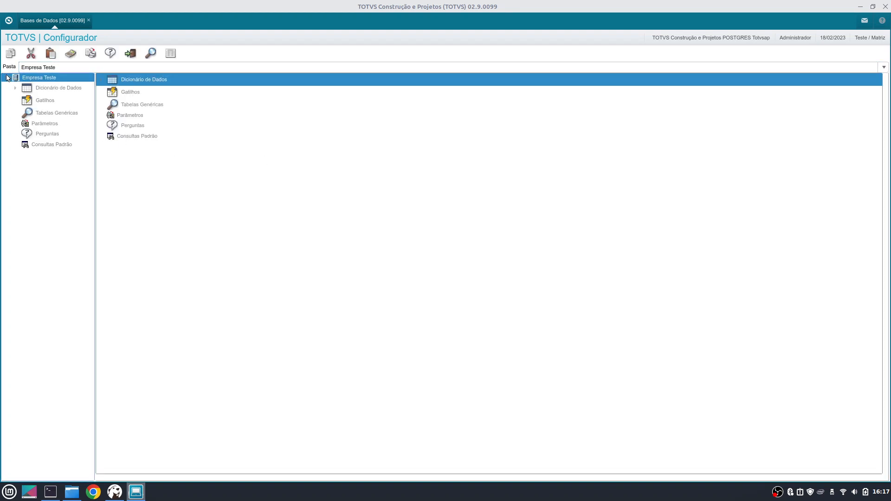
click(59, 125)
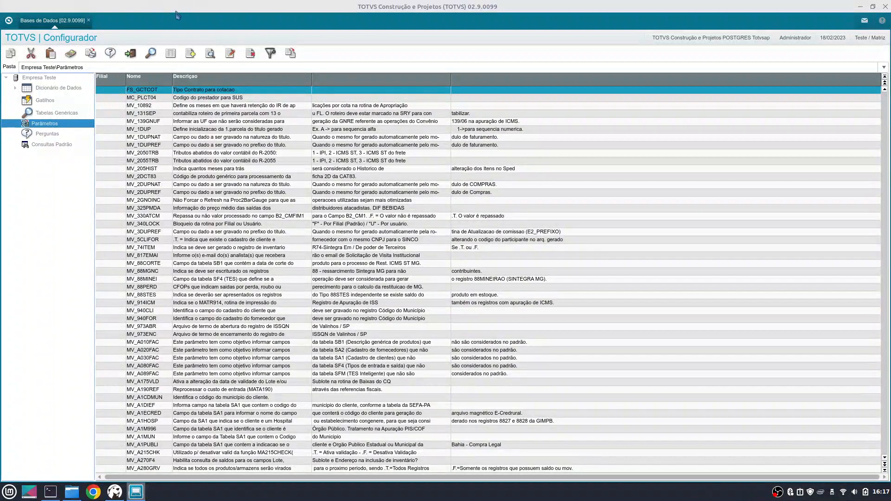
click(130, 54)
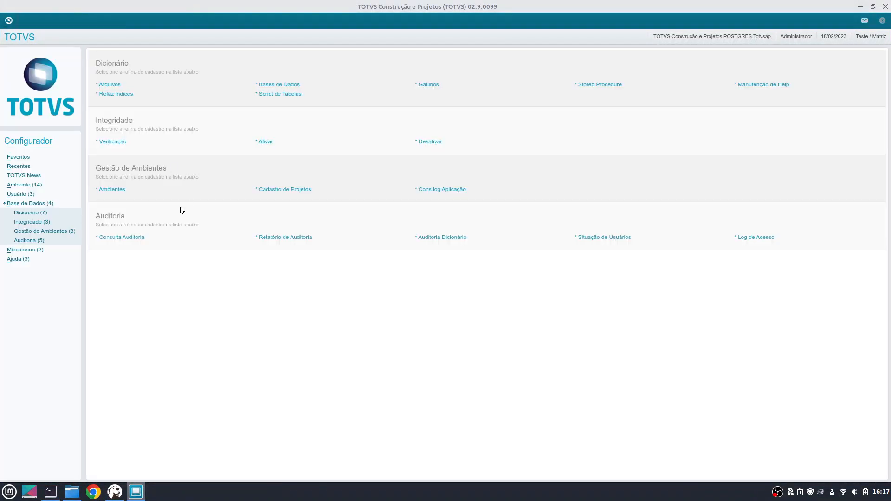
Open the Parâmetros routine among the Ambiente registers and list the parameters of Empresa Teste
click(34, 188)
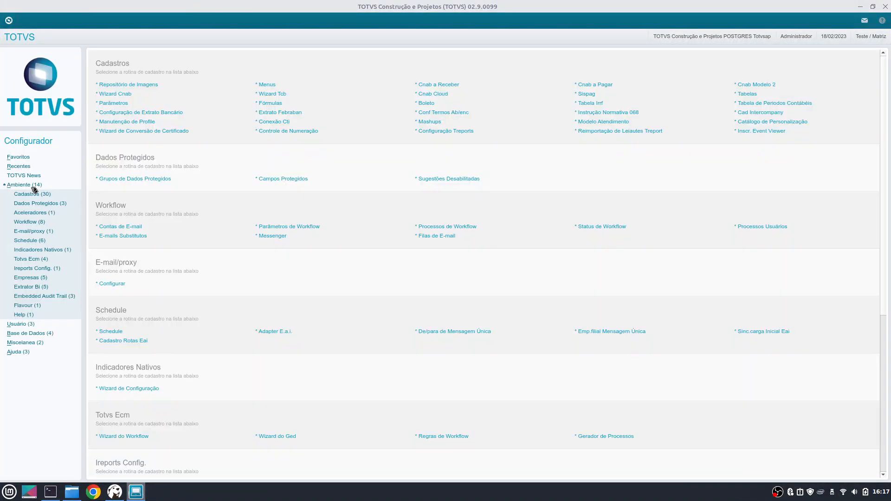
click(114, 103)
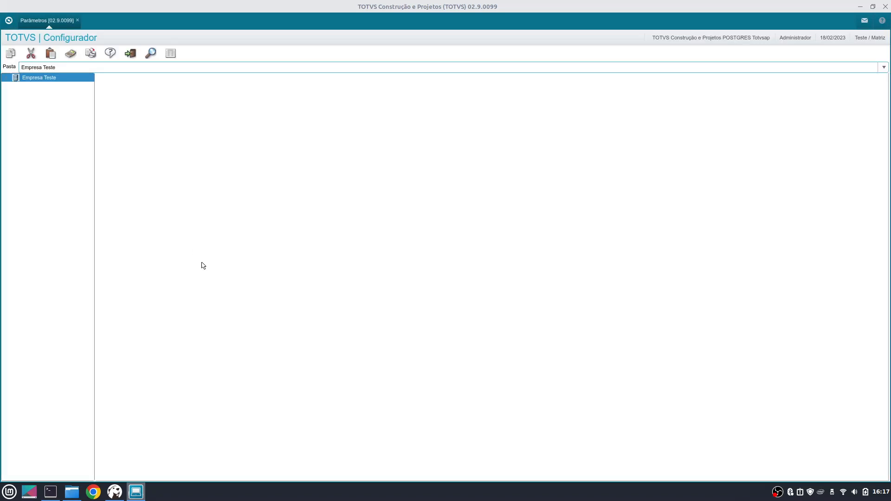
double_click(15, 77)
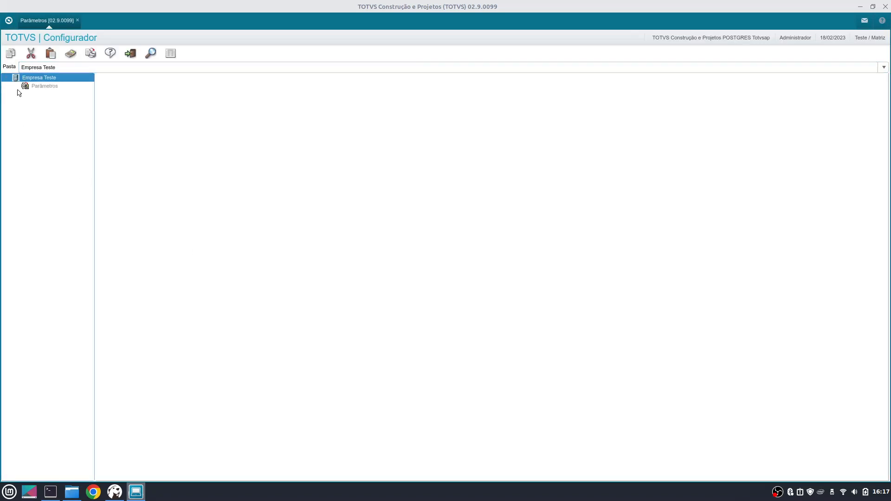
click(26, 86)
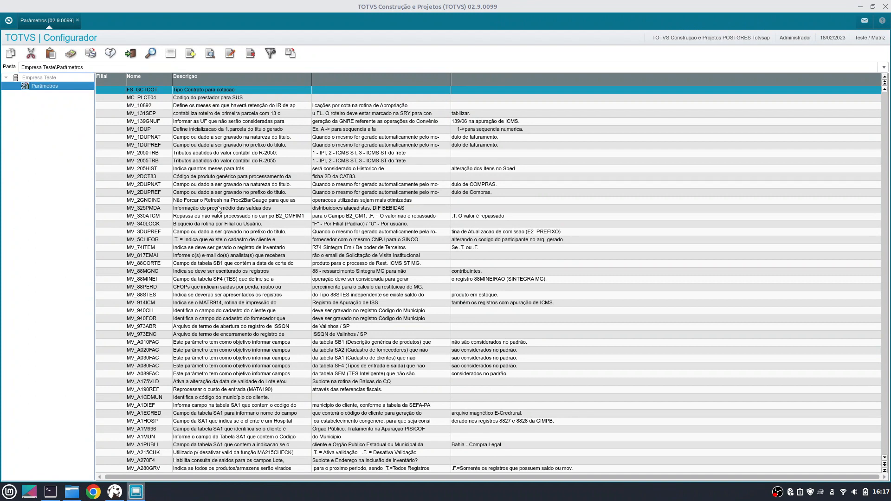
View the edit form of parameter MV_1DUP and close it without saving
click(154, 114)
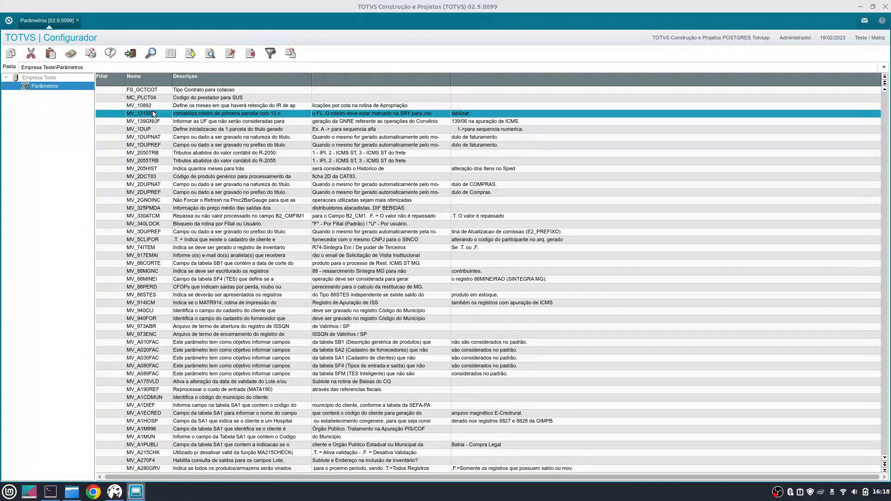
click(158, 137)
click(199, 129)
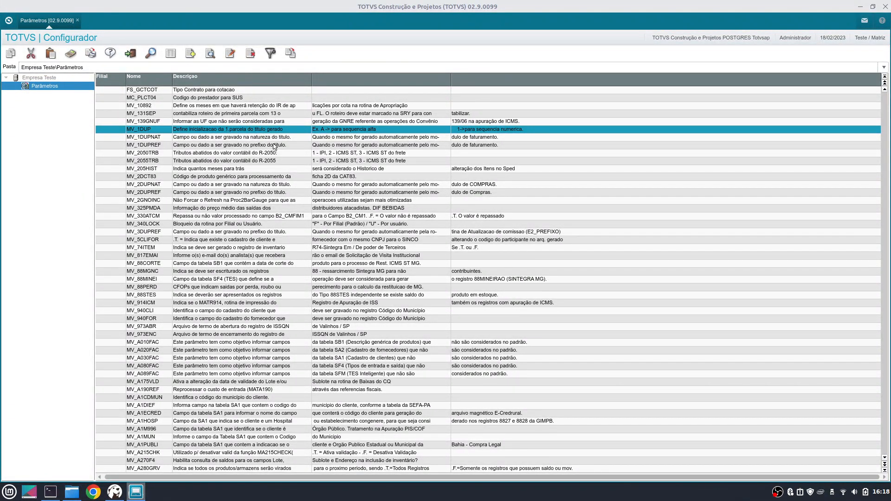
click(234, 54)
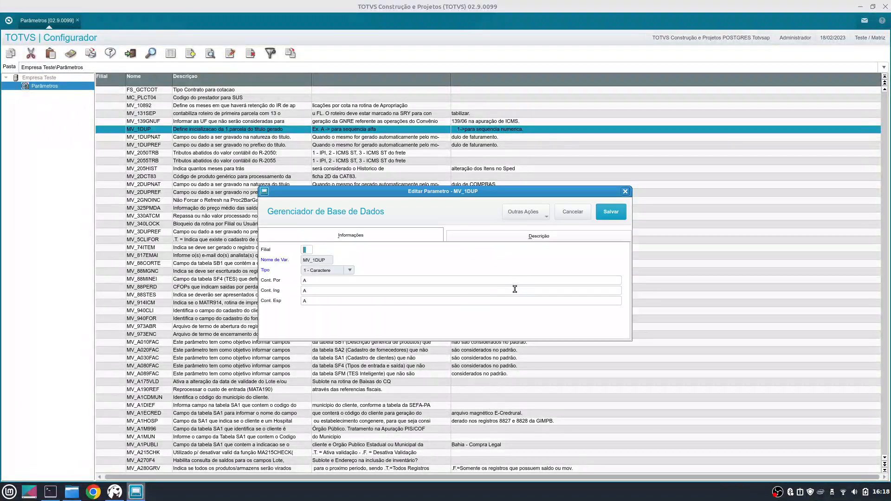
click(565, 214)
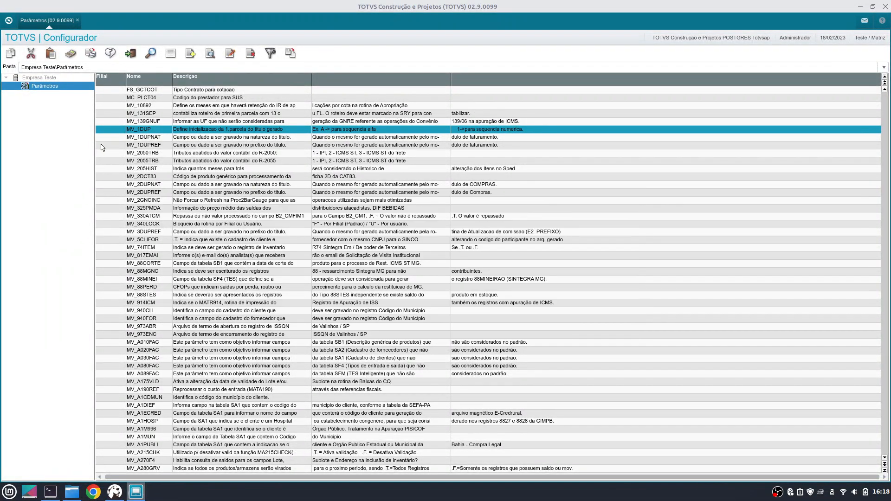
Open parameter MV_1DUP for editing and review its content fields and its description texts
click(234, 55)
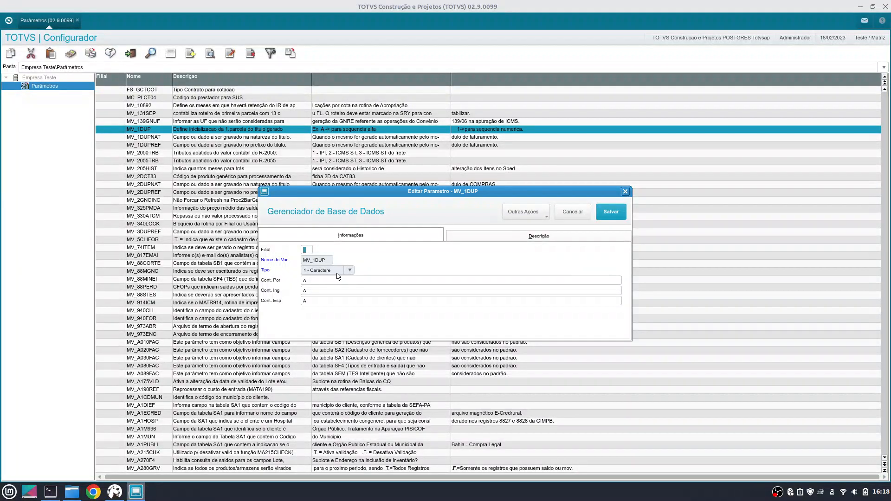
key(Tab)
key(Tab)
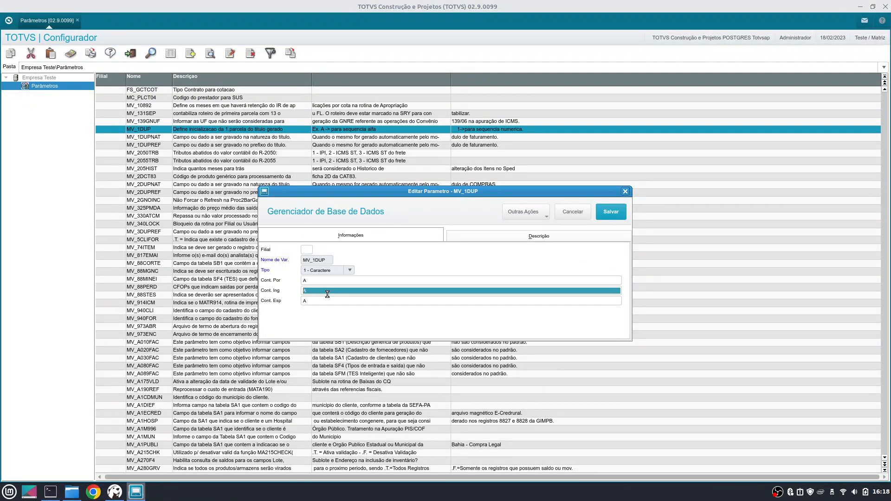
key(Tab)
click(329, 281)
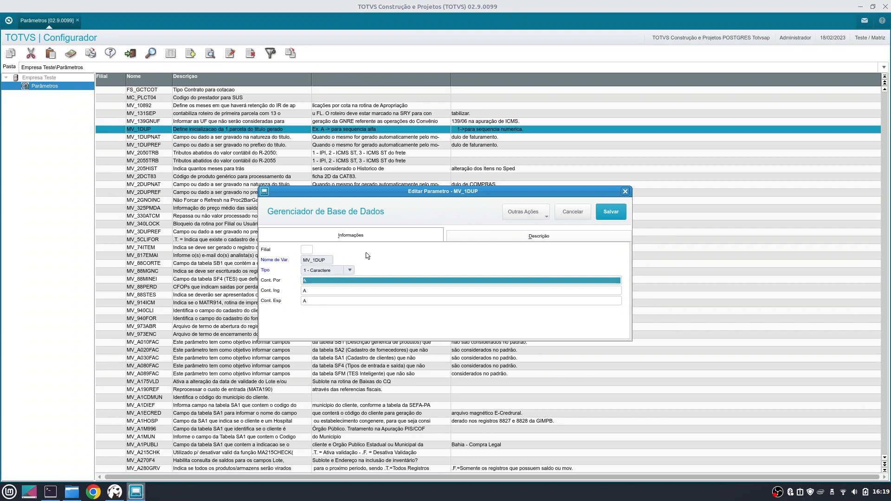
click(501, 237)
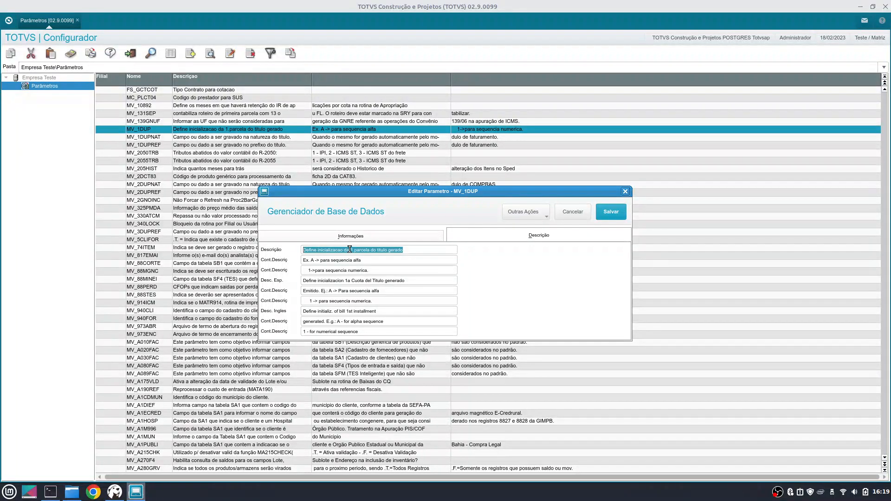
click(398, 260)
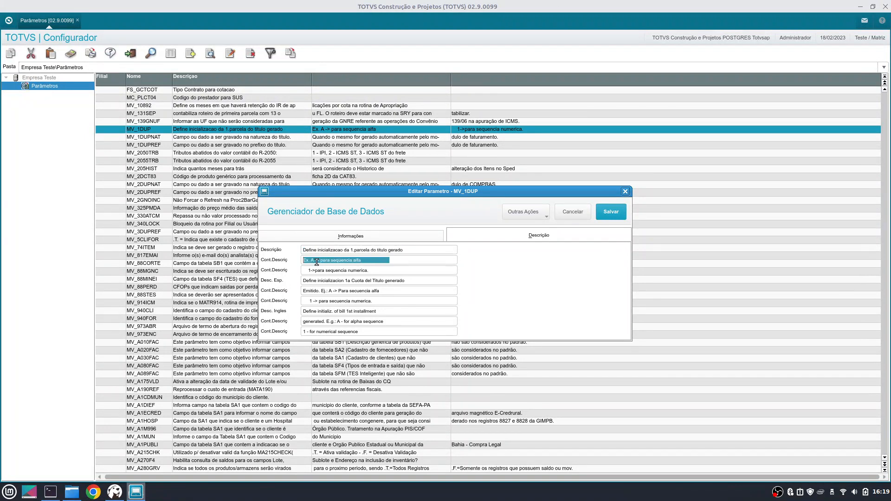
click(365, 271)
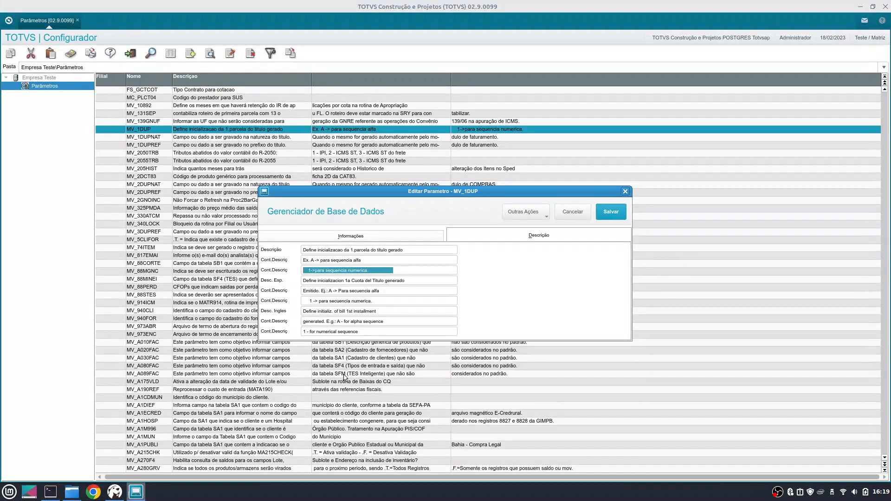
Set the Portuguese, English and Spanish contents of MV_1DUP to 1
click(374, 237)
click(321, 280)
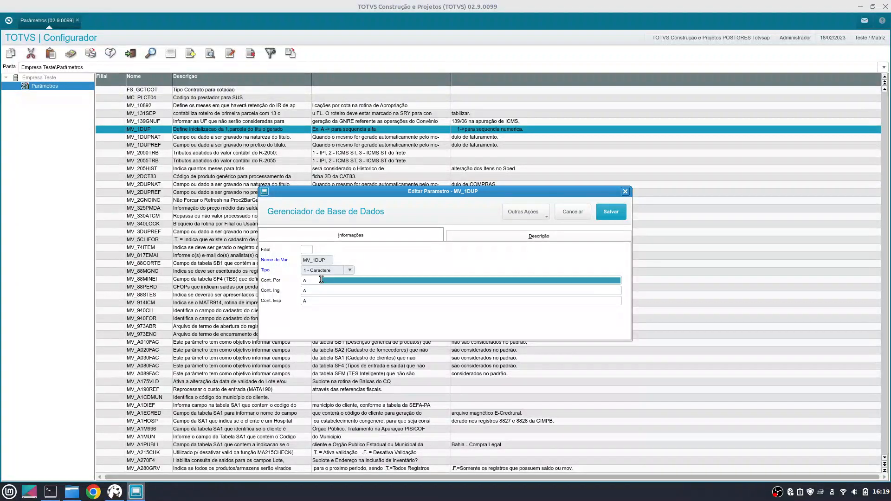
click(348, 291)
click(336, 278)
text(1)
key(Tab)
text(1)
key(Tab)
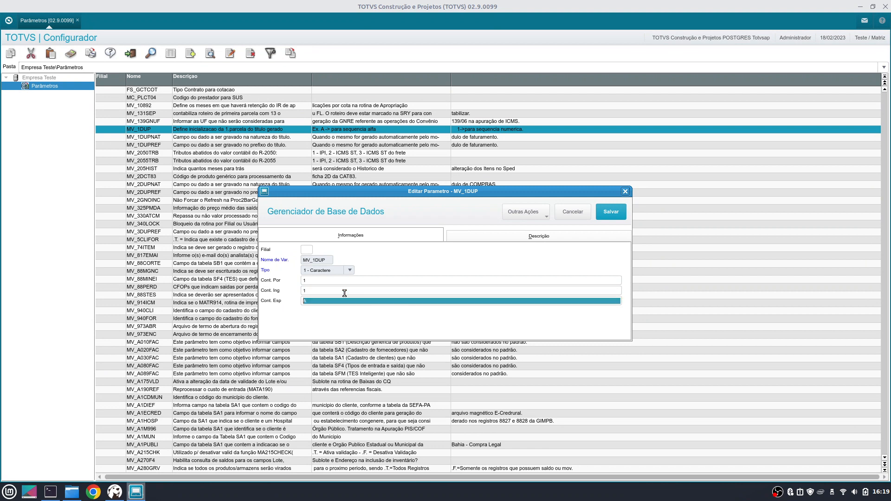
text(1)
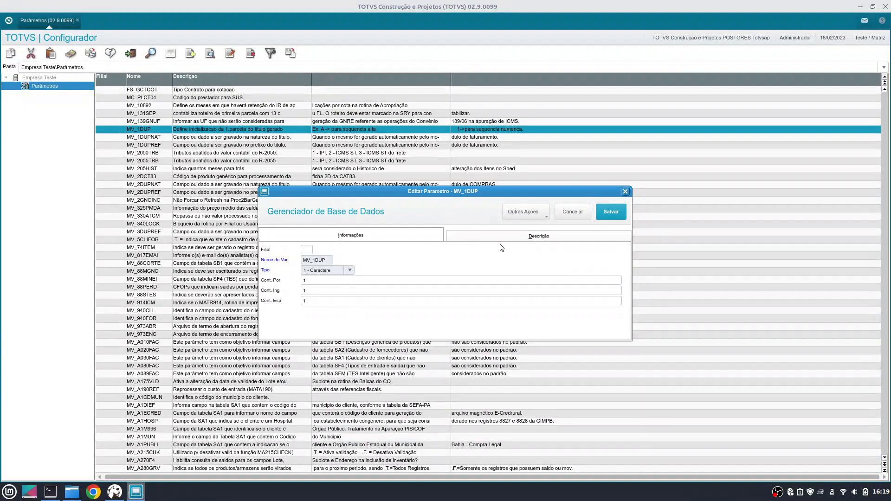
Check the description of MV_1DUP against its content, and save the parameter
click(513, 235)
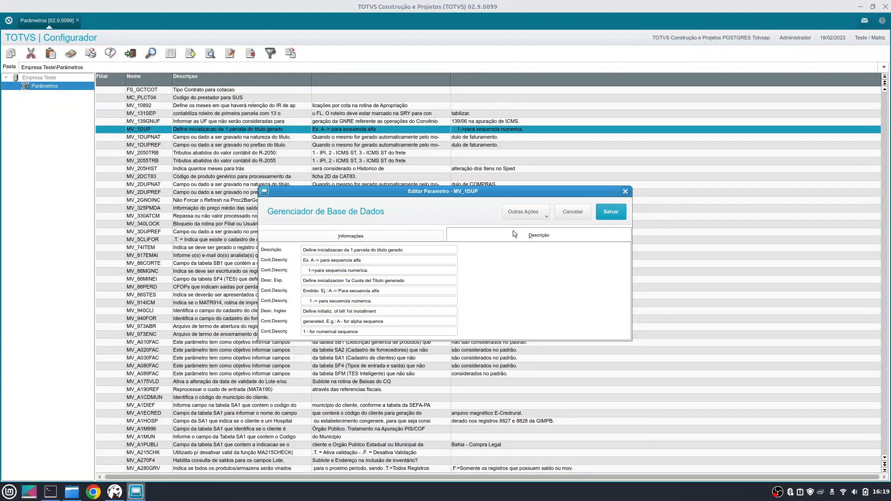
click(333, 270)
click(399, 238)
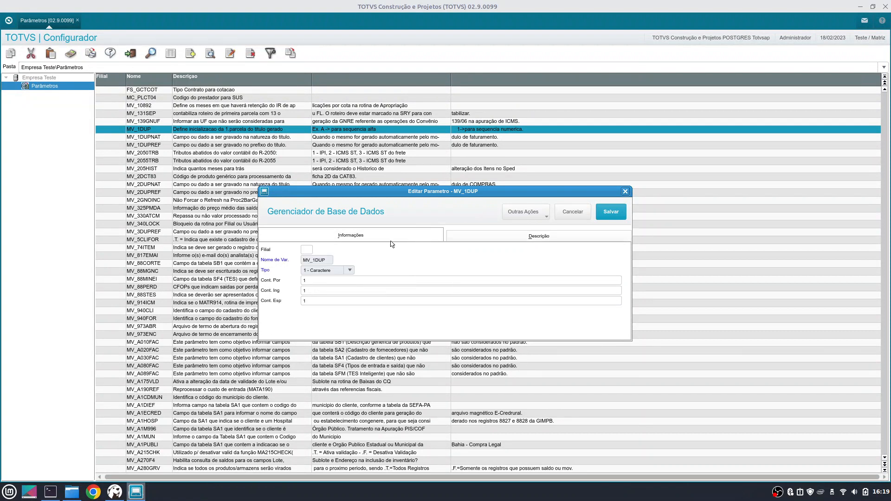
click(323, 280)
click(623, 214)
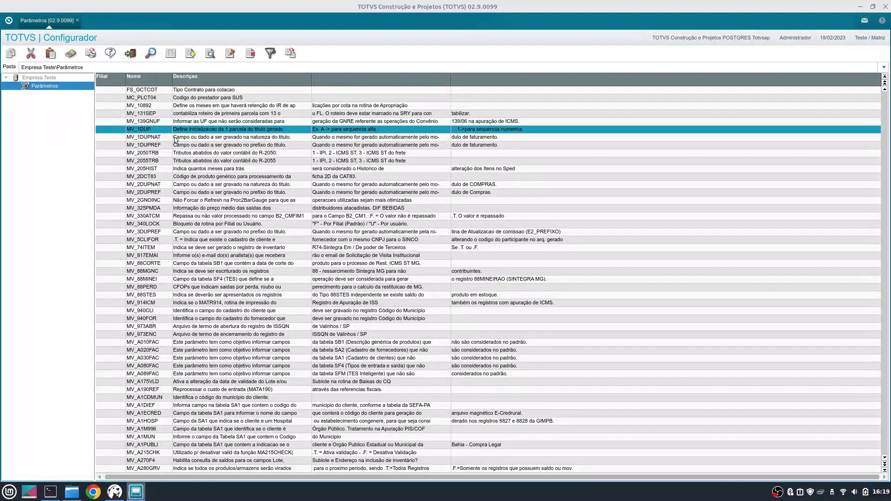
Open parameter MV_1DUPNAT for editing and set its Portuguese content to SC5->C5_NATUREZ
click(176, 139)
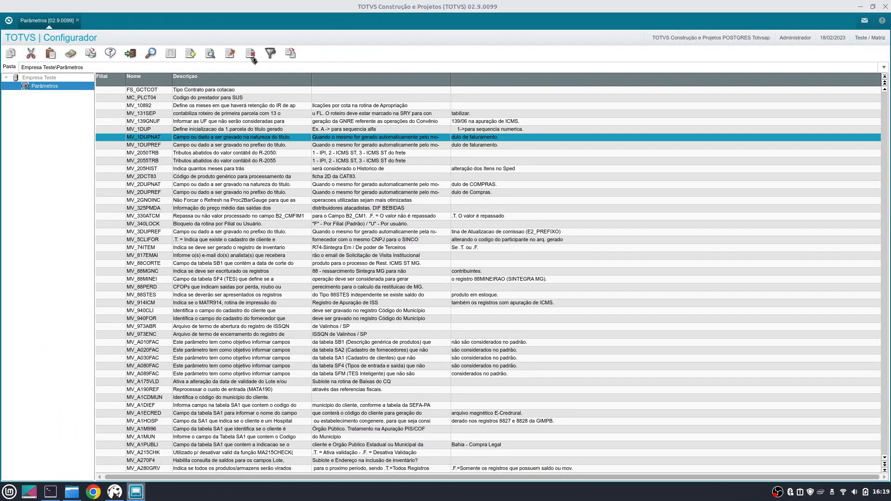
click(231, 53)
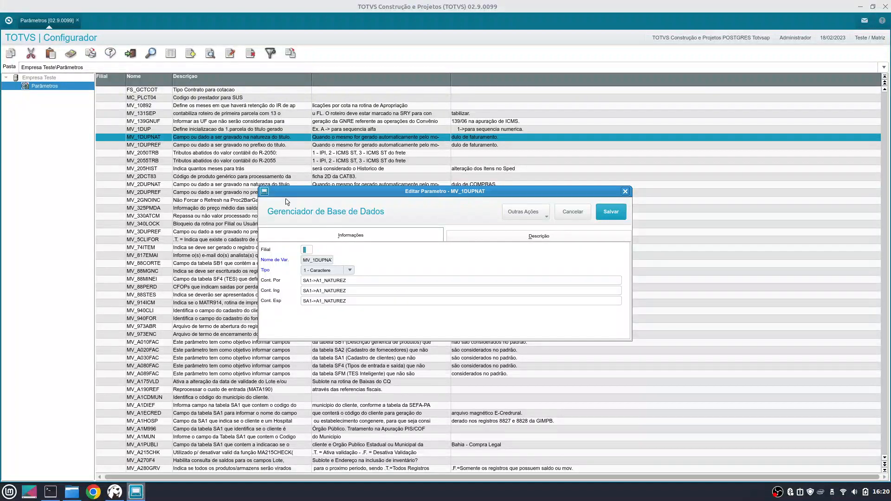
click(377, 280)
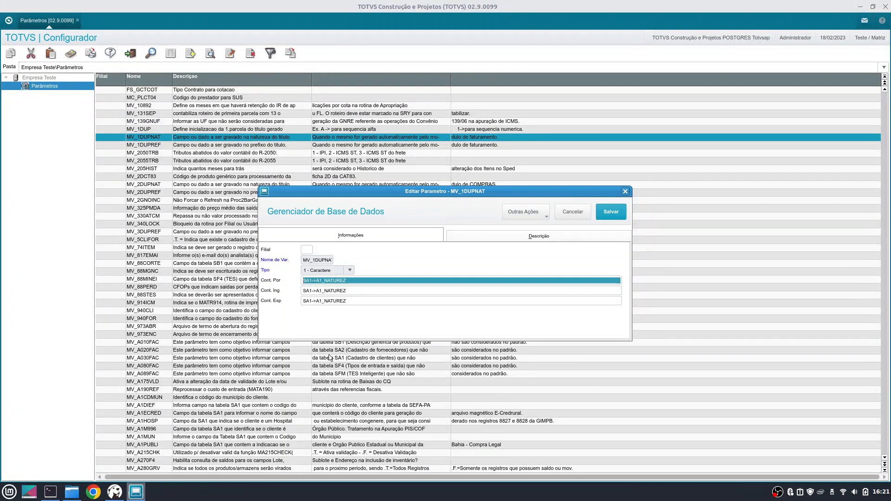
text(SC5-)
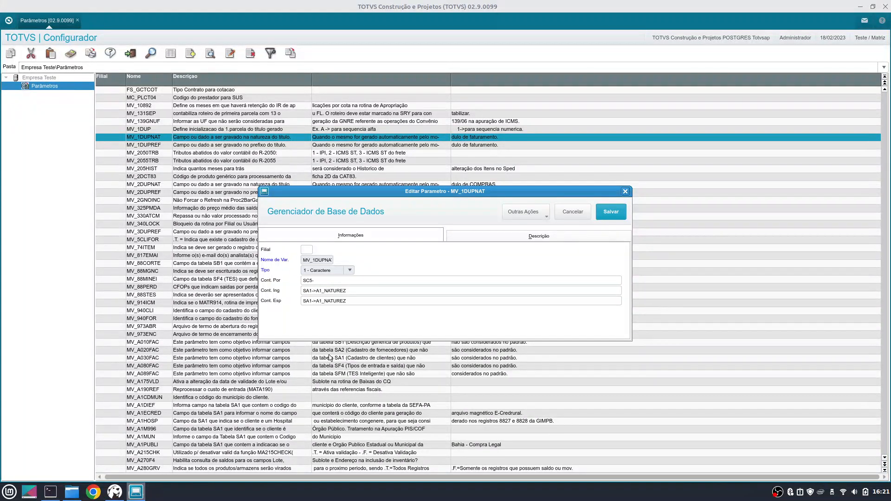
text(>C5_NATUREZ)
Launch the xed text editor with a blank document and look through its menu options
key(super)
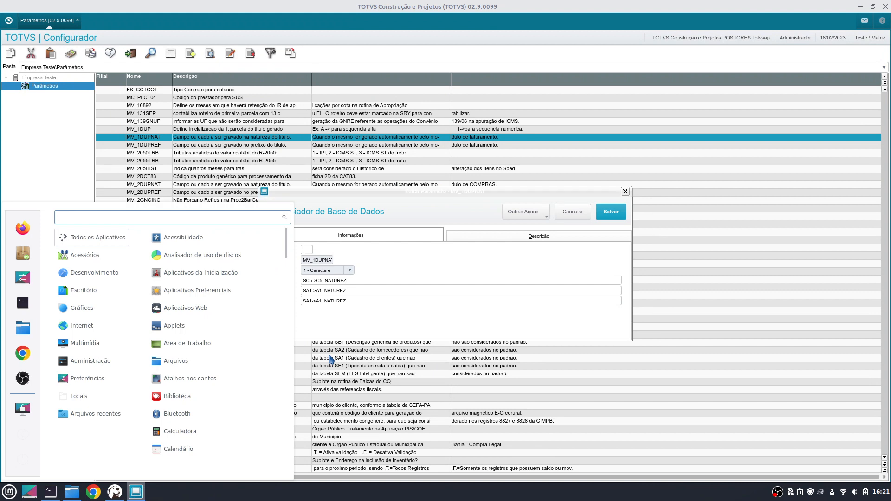
text(xed)
key(Return)
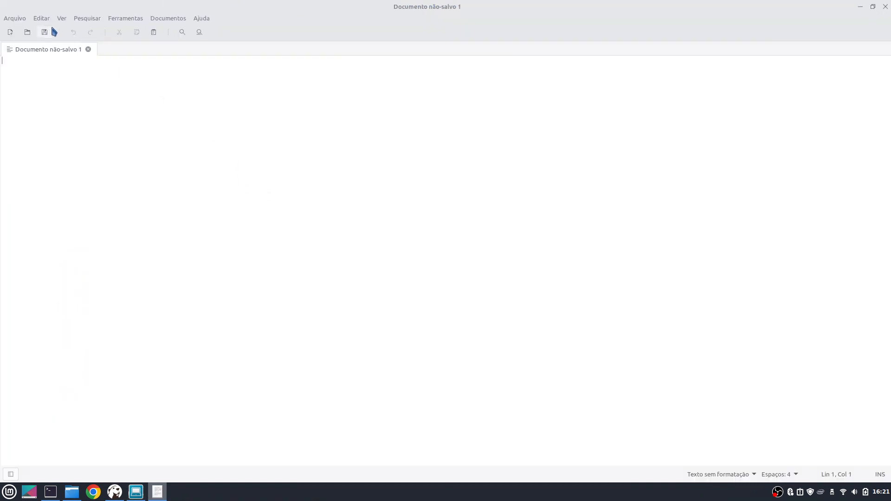
click(41, 18)
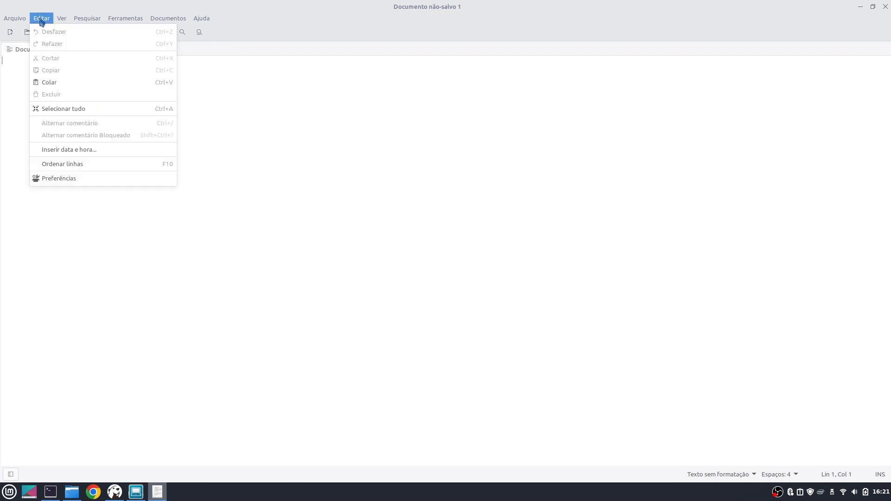
mouse_move(70, 22)
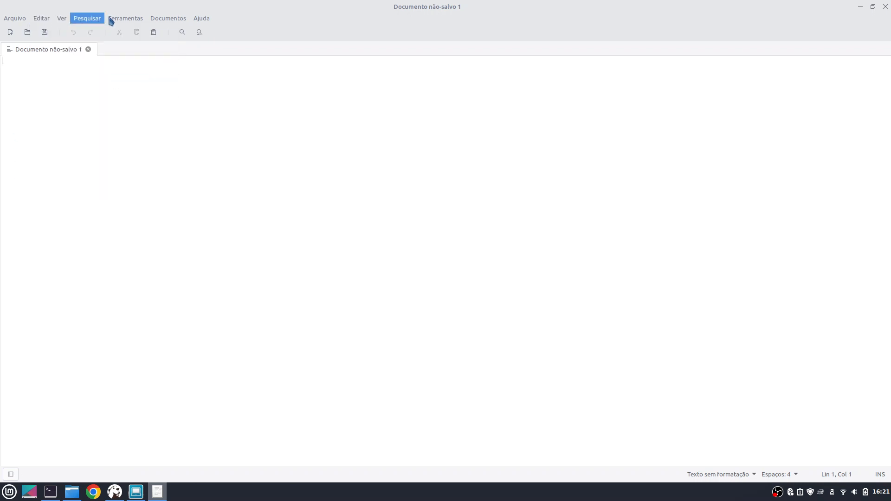
mouse_move(22, 23)
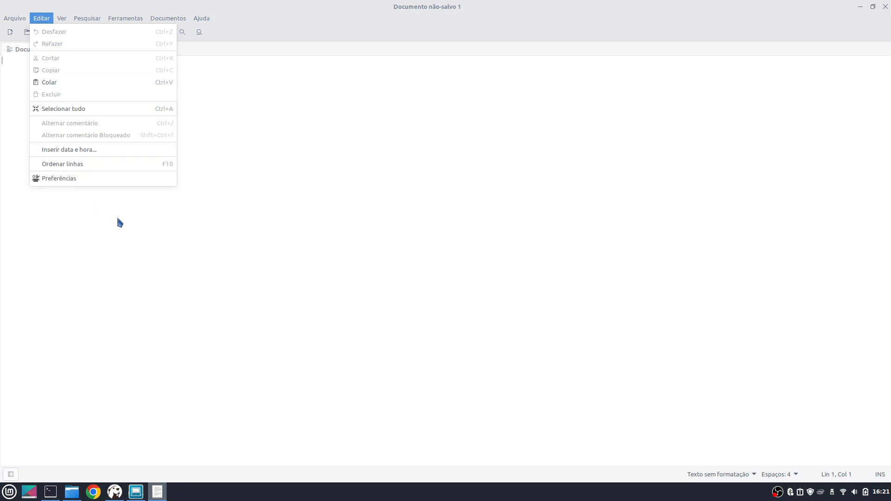
click(158, 181)
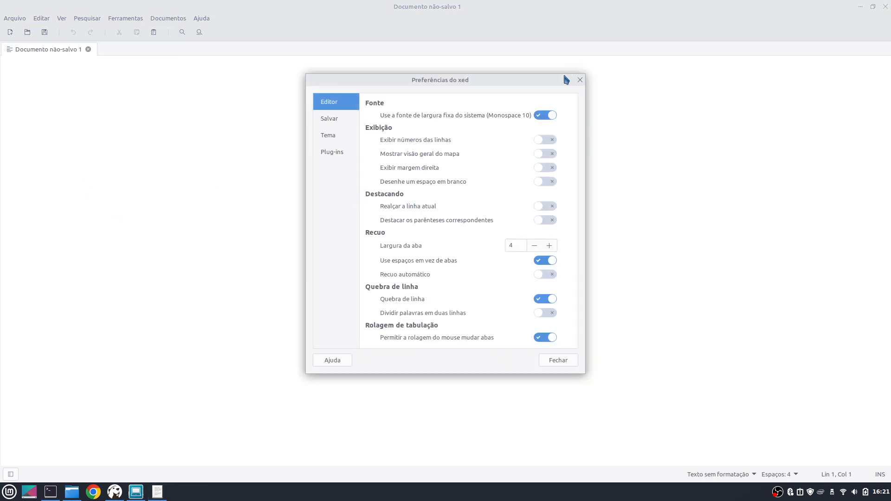
click(580, 80)
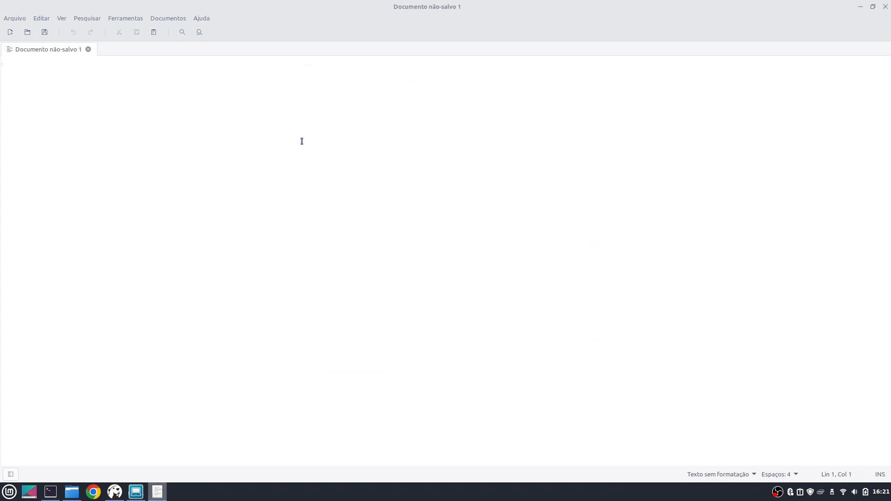
Write SC5->C5_NATUREZ in the blank document and select the whole text
text(s)
key(BackSpace)
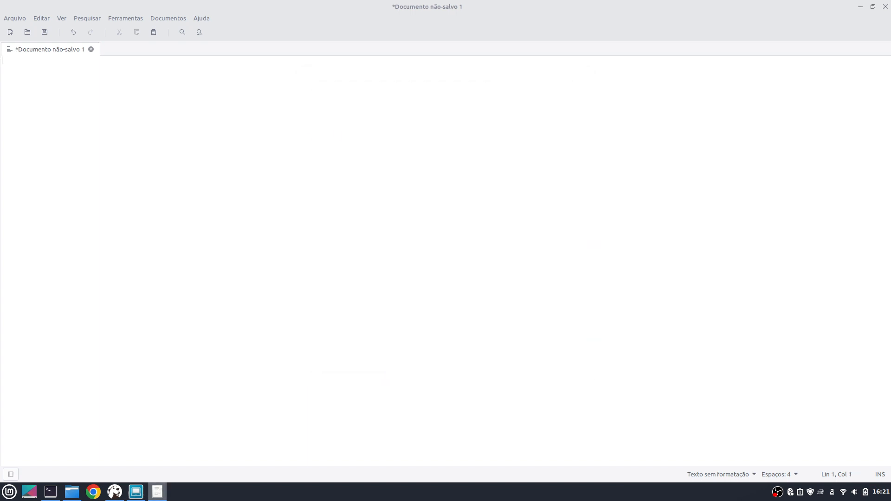
text(SC5->C5_NATUREZ)
shift+click(1, 62)
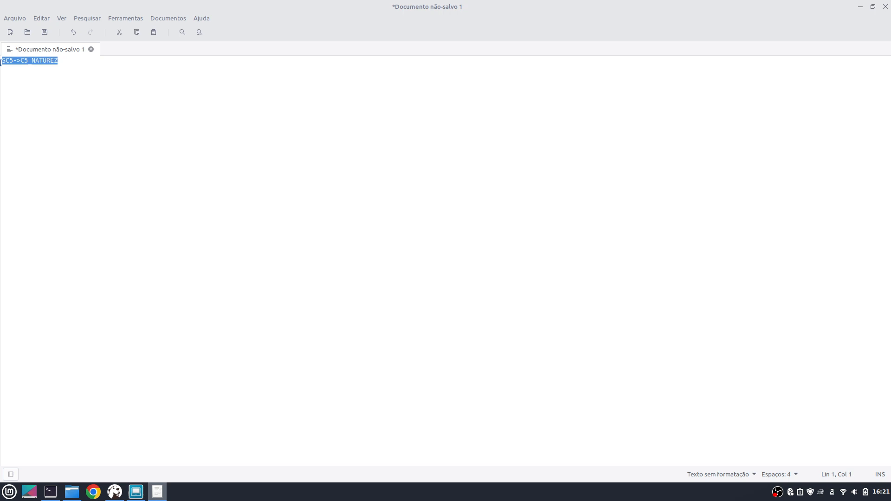
click(155, 19)
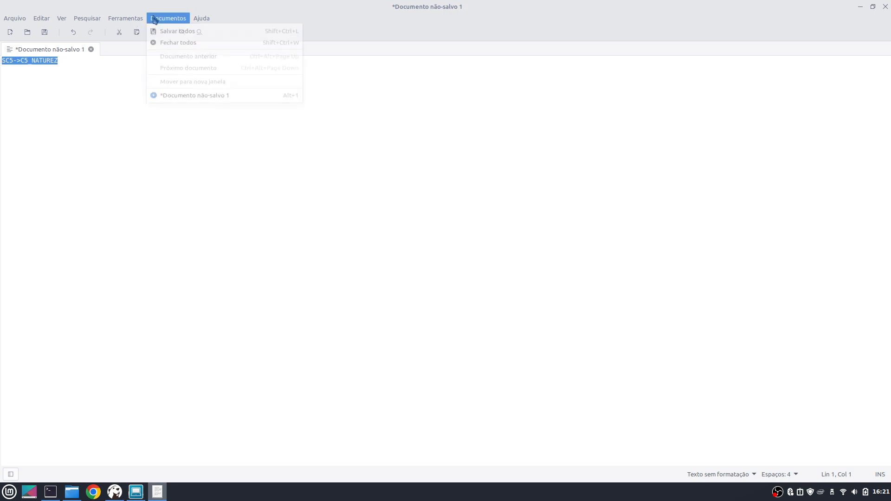
mouse_move(132, 18)
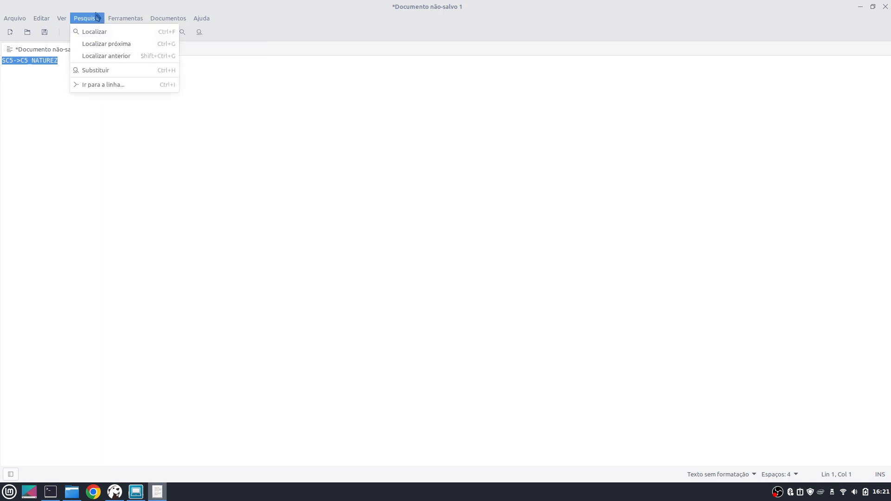
mouse_move(62, 19)
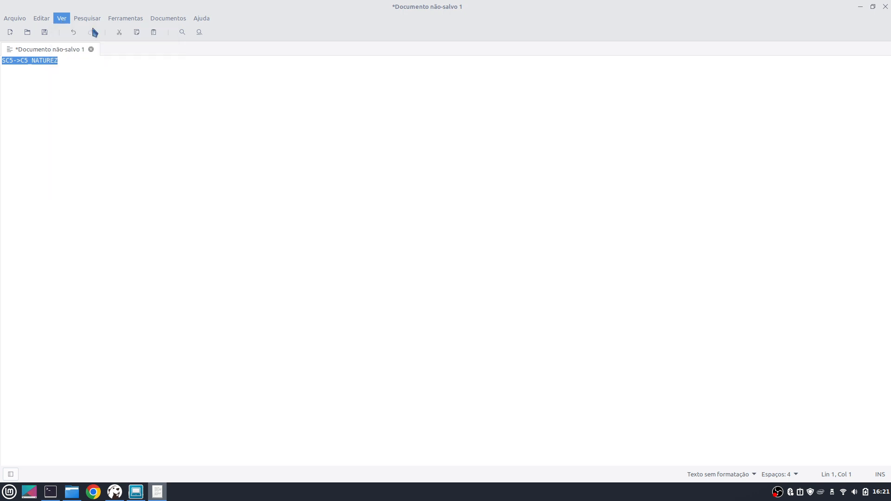
click(454, 225)
click(744, 475)
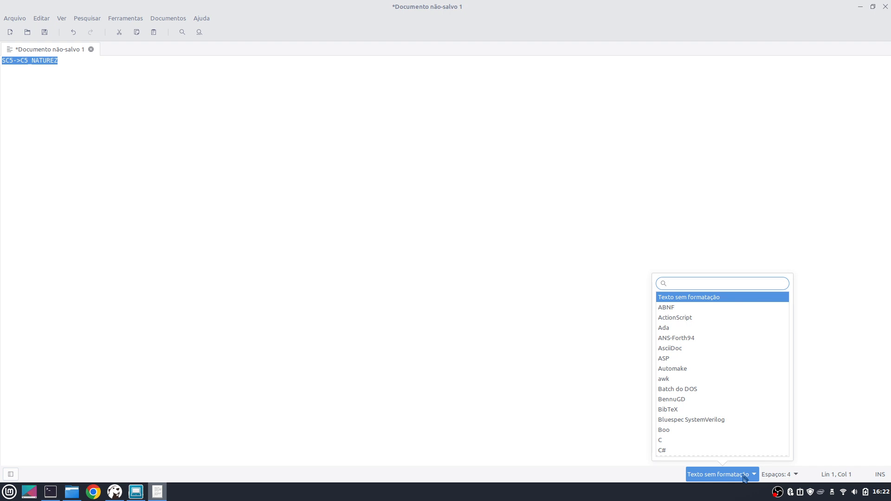
click(745, 475)
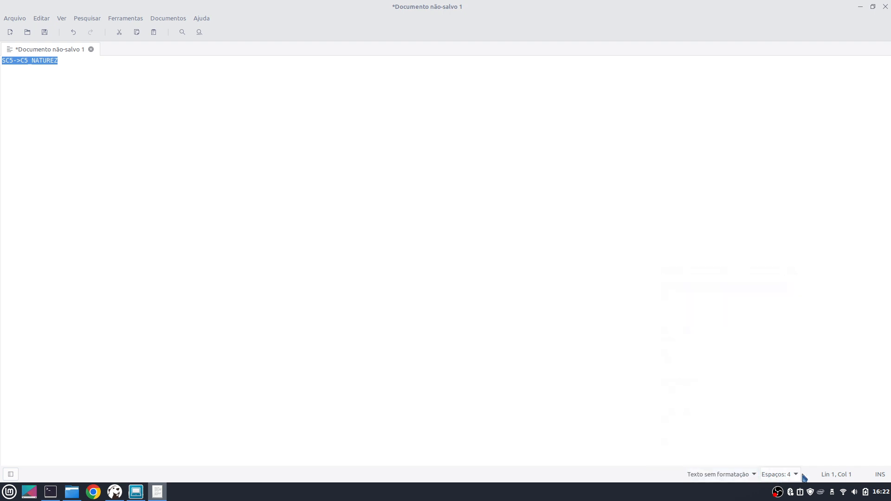
click(166, 233)
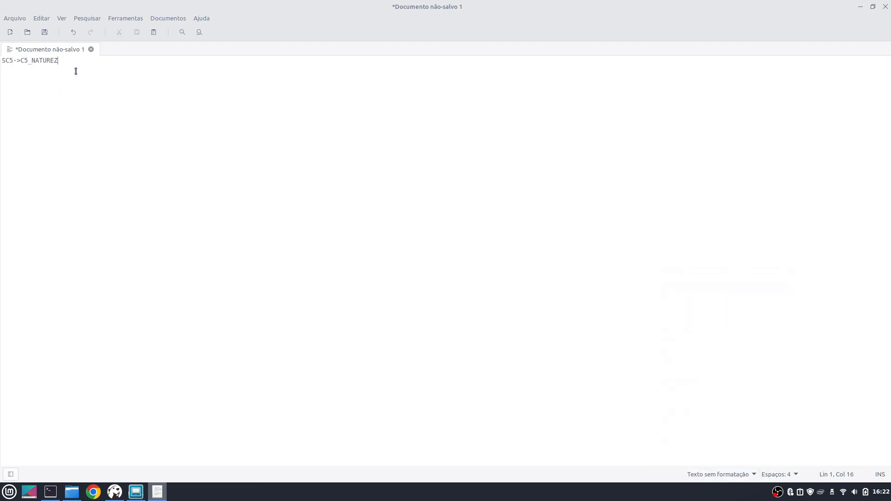
Copy the SC5->C5_NATUREZ line from the document and switch back to the TOTVS Configurador
triple_click(29, 63)
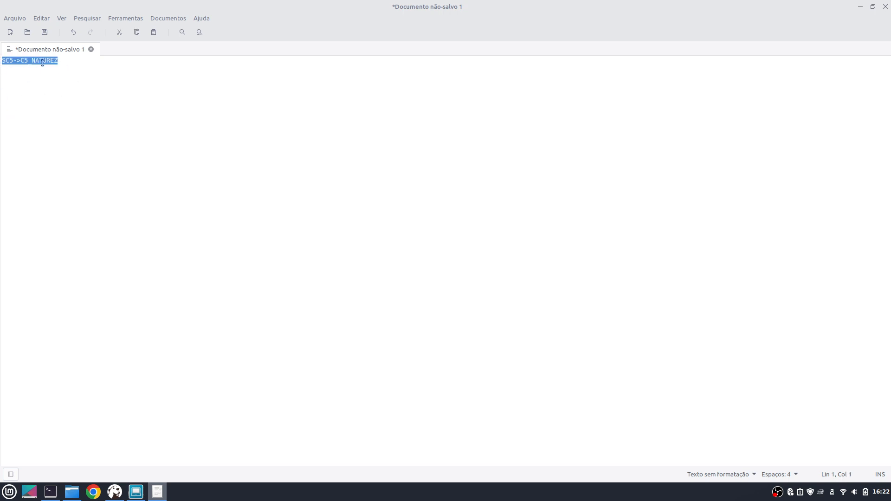
double_click(64, 62)
click(64, 62)
drag(63, 62, 2, 64)
key(ctrl+c)
click(136, 491)
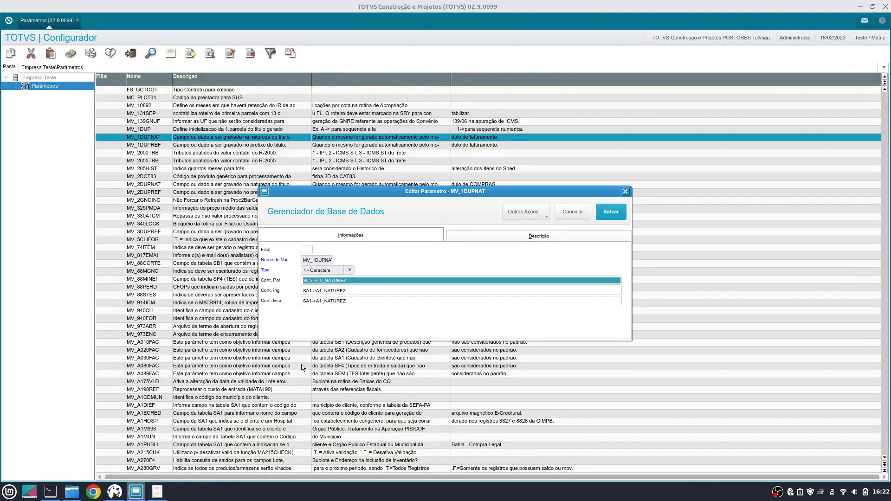
Paste SC5->C5_NATUREZ into the English and Spanish contents of MV_1DUPNAT
key(End)
key(Tab)
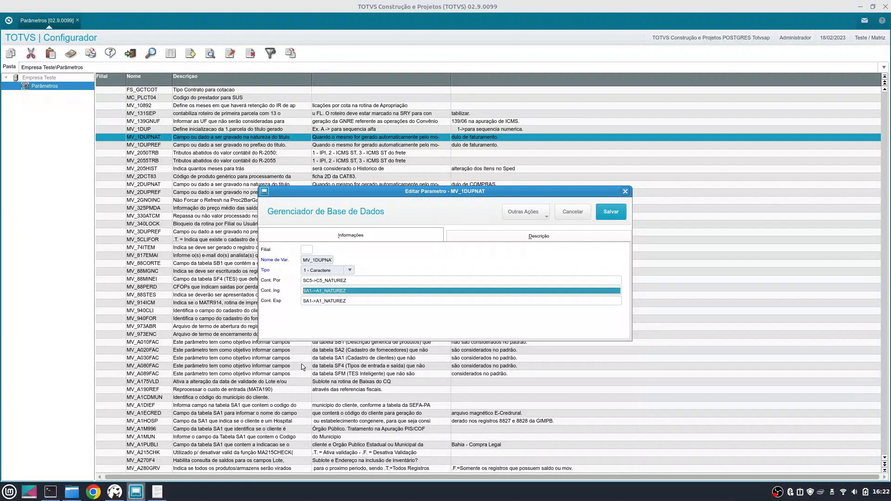
key(ctrl+v)
key(Tab)
key(ctrl+v)
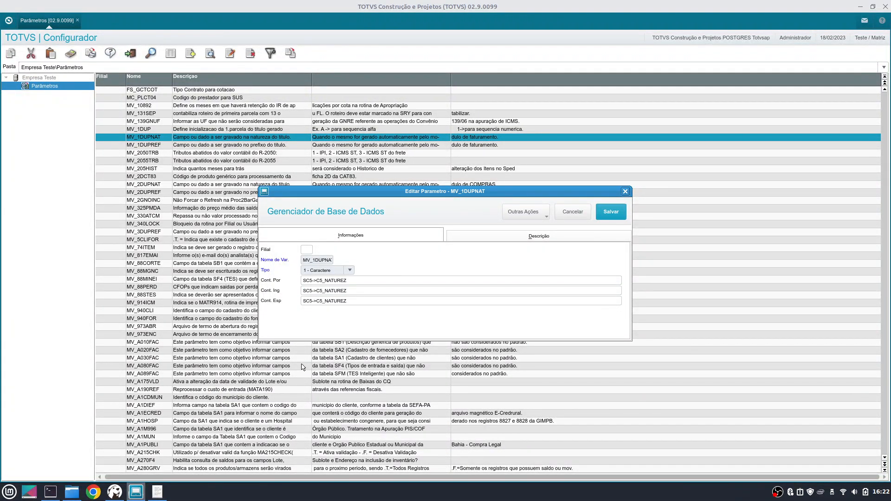
Check the description of MV_1DUPNAT and save the parameter
click(606, 239)
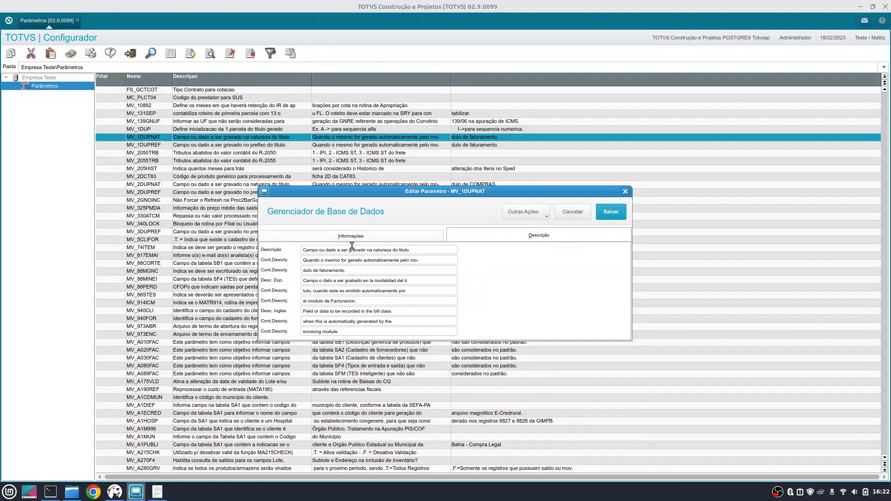
click(351, 249)
click(325, 239)
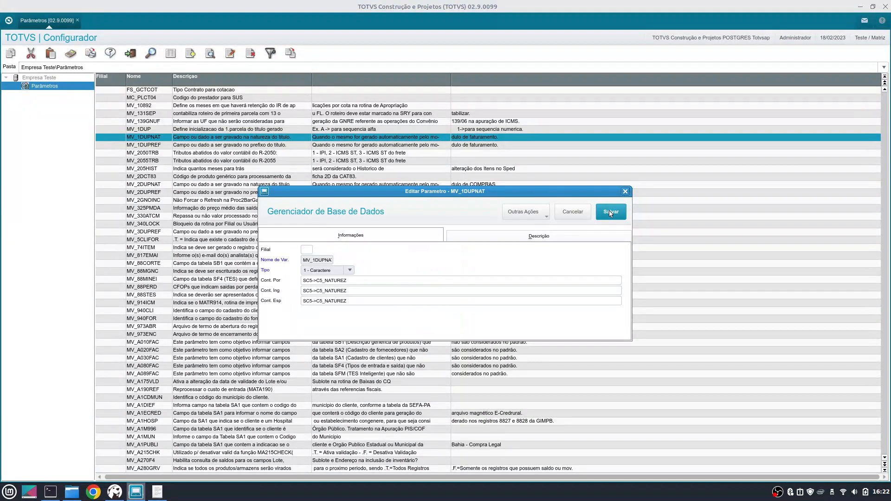
click(608, 210)
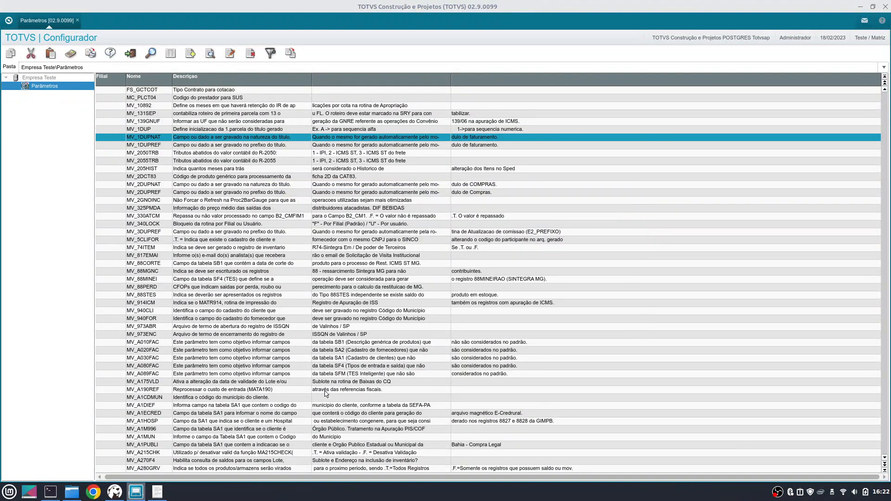
Open parameter MV_1DUPREF for editing, review its Portuguese, English and Spanish contents, and save it without changes
click(159, 147)
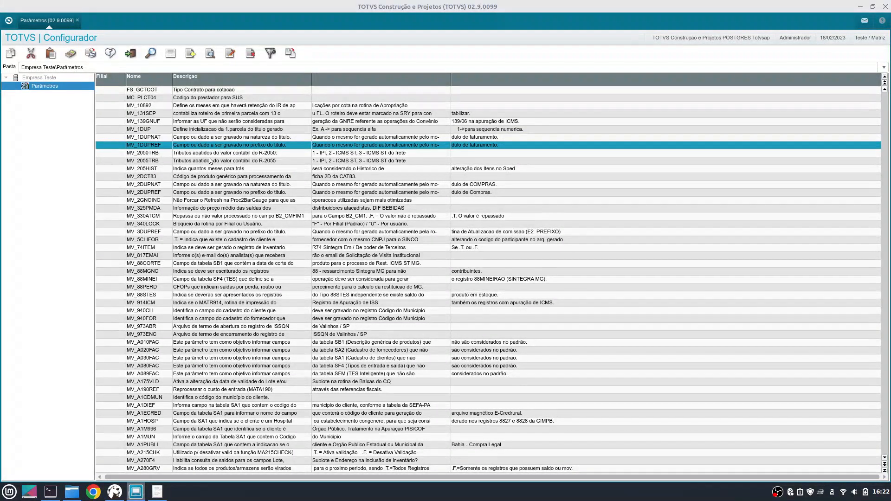
click(235, 54)
click(359, 282)
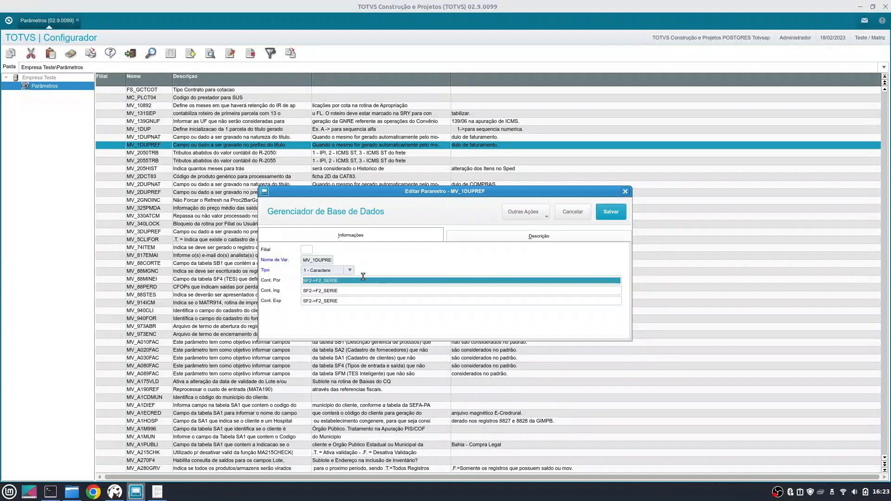
click(363, 292)
click(362, 279)
click(347, 290)
click(347, 302)
click(335, 283)
click(603, 217)
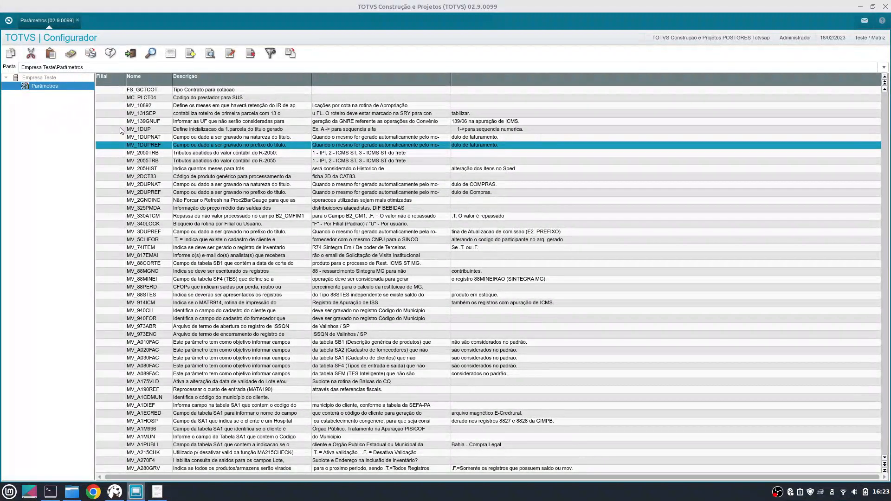
Search the parameter list for MV_ESTADO
click(150, 53)
click(71, 92)
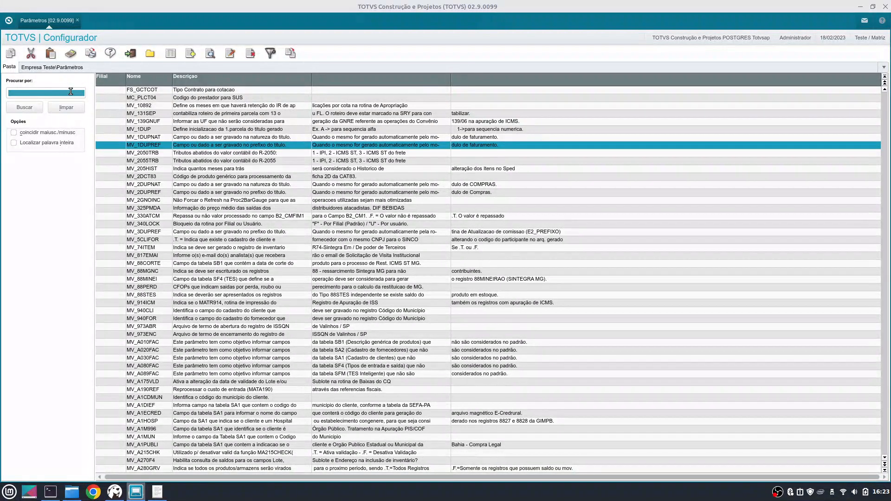
text(mv)
text(MV)
text(_ESTADO)
key(Return)
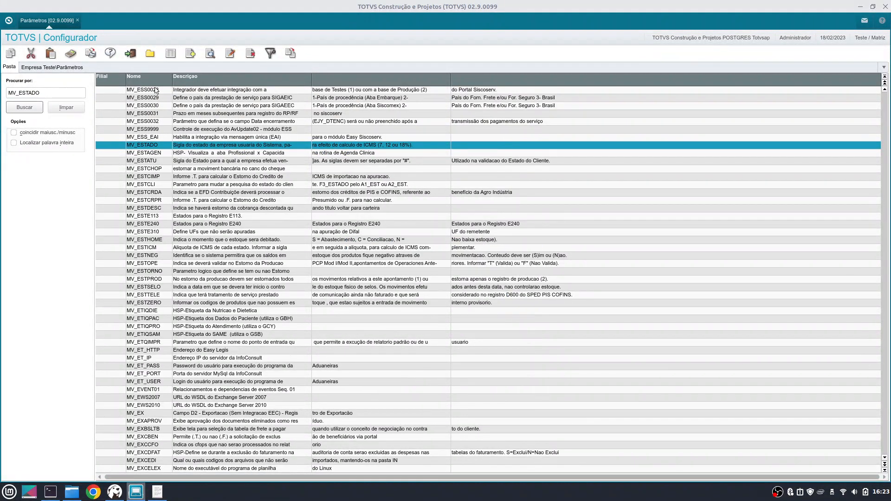
Set the Portuguese, English and Spanish contents of MV_ESTADO to ES and save the parameter
click(228, 56)
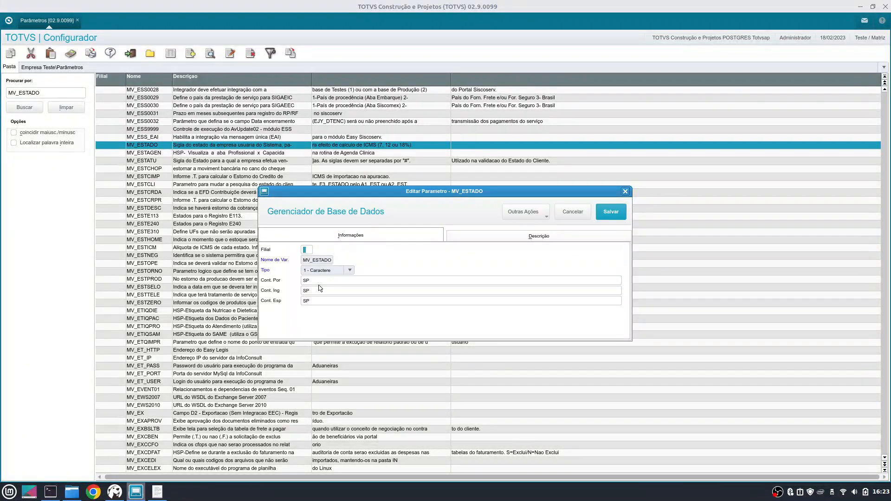
click(321, 279)
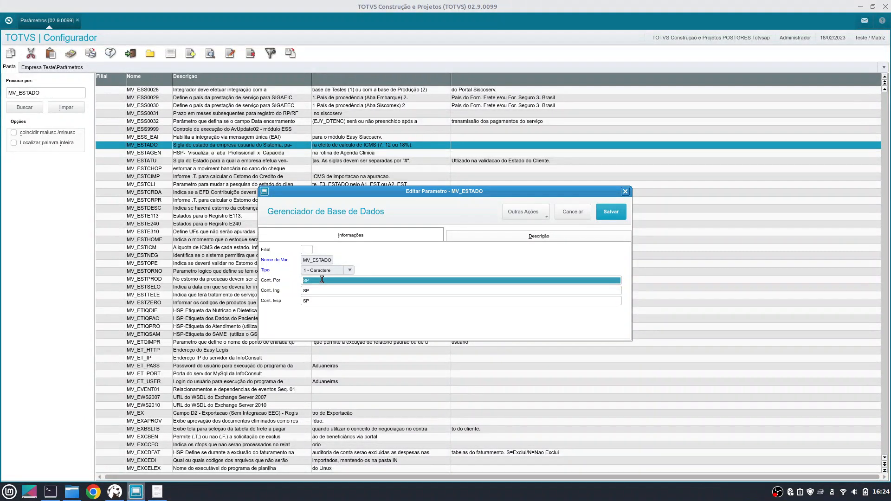
text(E)
key(Tab)
text(ES)
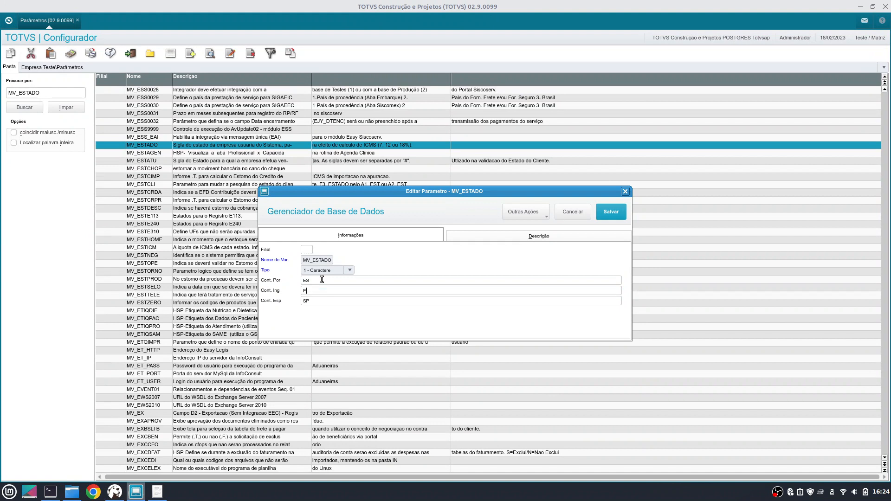
key(Tab)
text(ES)
click(603, 214)
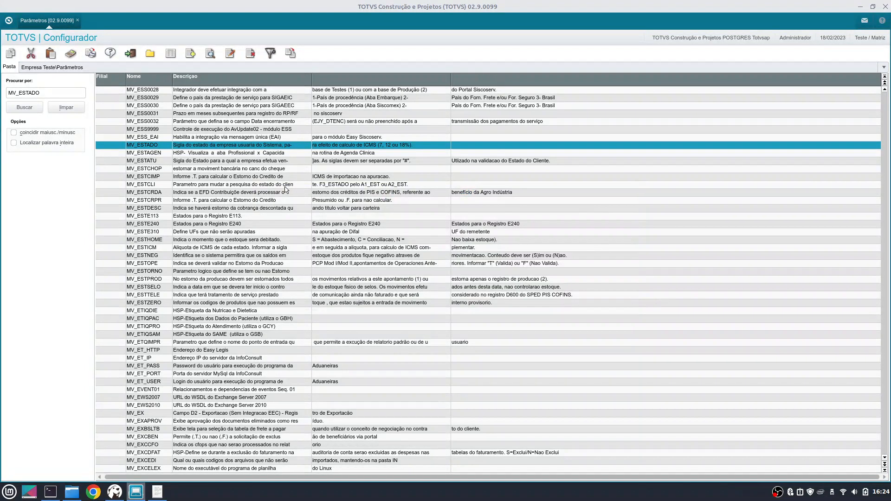
Create a new parameter for branch 02 named MV_ESTADO with type 1 - Caractere
click(191, 54)
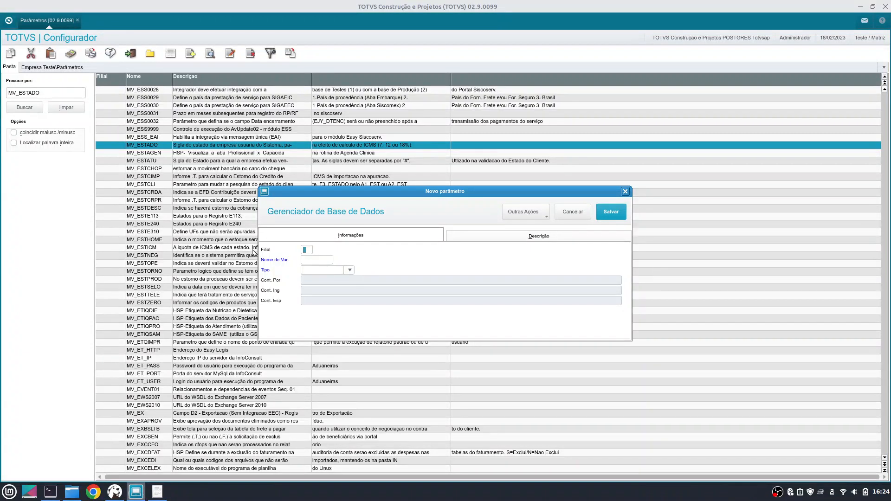
text(02)
text(MV_ESTADO)
key(Tab)
click(331, 270)
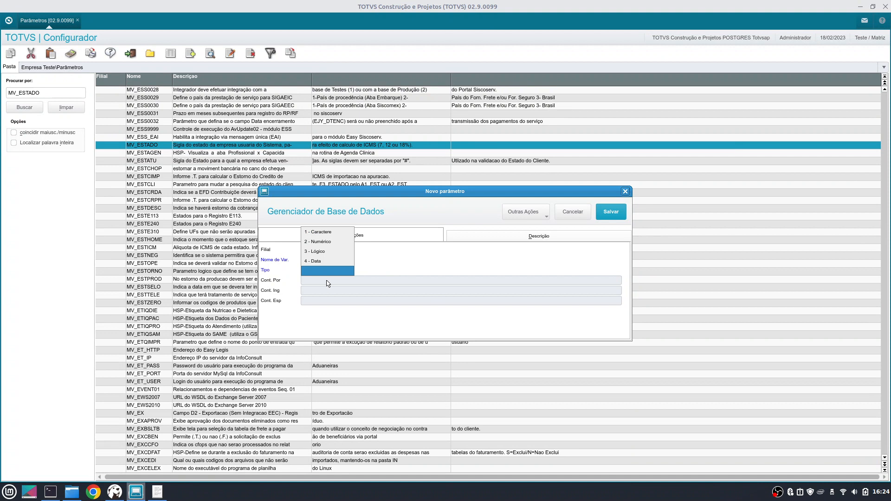
click(320, 231)
key(Tab)
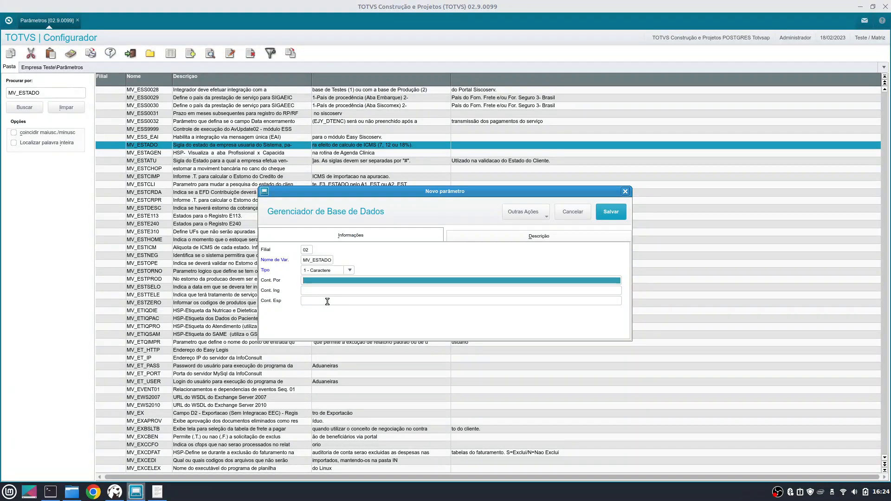
Fill the new branch parameter's Portuguese, English and Spanish contents with SP and save it
text(SP)
key(Tab)
text(SP)
key(Tab)
text(SP)
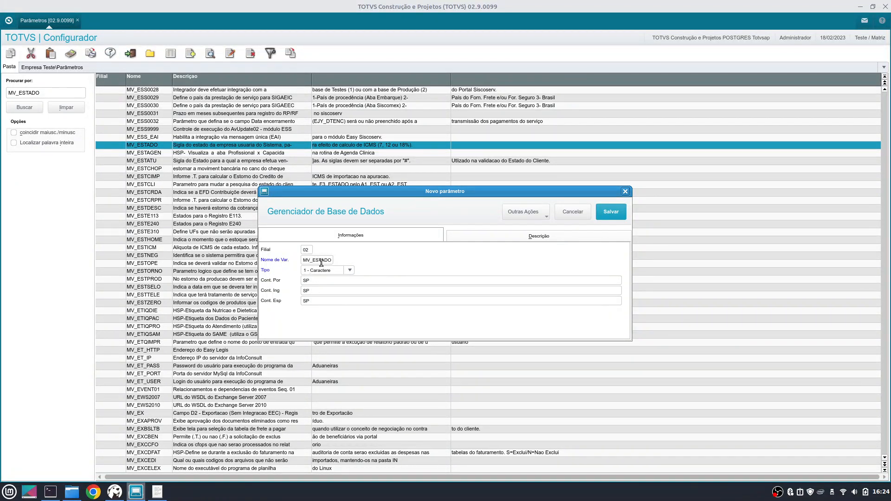
click(604, 215)
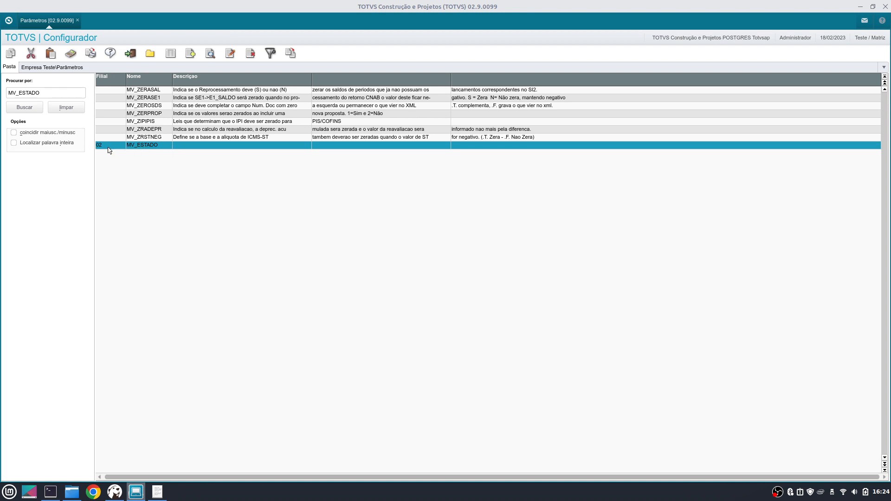
Search the parameter list for MV_ICMPAD
click(47, 91)
text(MV_ICMPAD)
key(Tab)
key(Return)
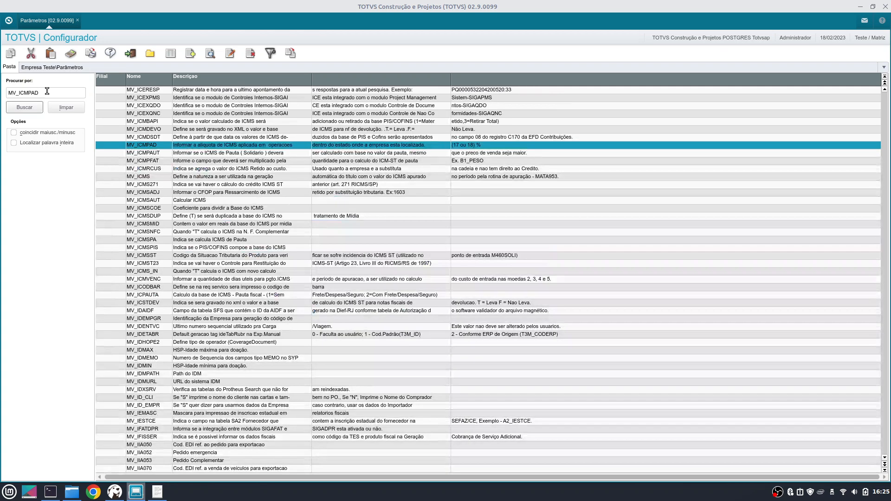
Set the Portuguese, English and Spanish contents of MV_ICMPAD to 17 and save the parameter
click(232, 55)
click(318, 279)
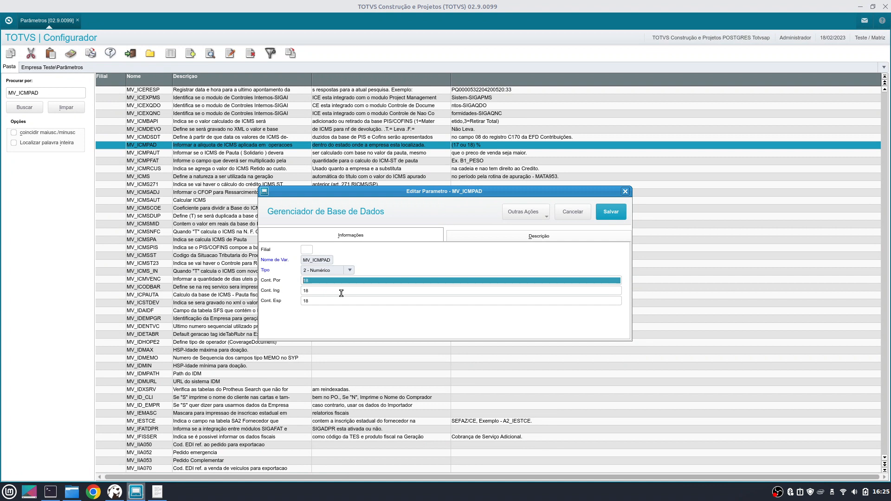
text(17)
key(Tab)
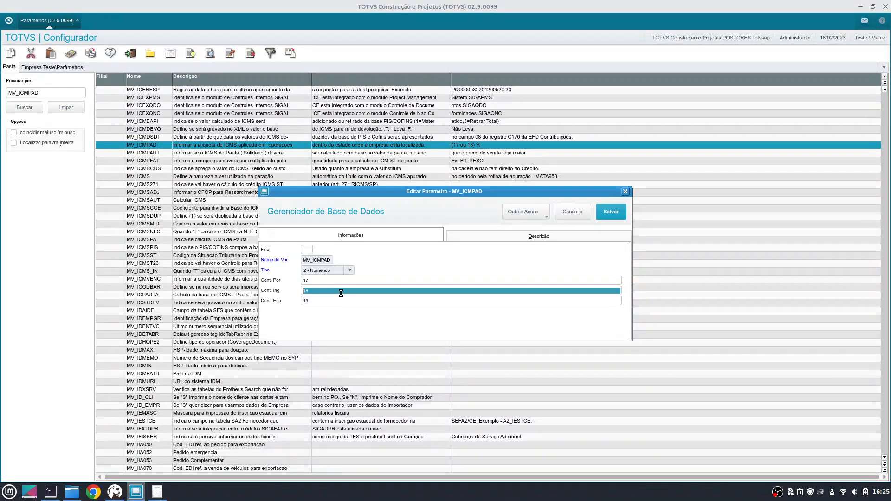
text(17)
key(Tab)
text(17)
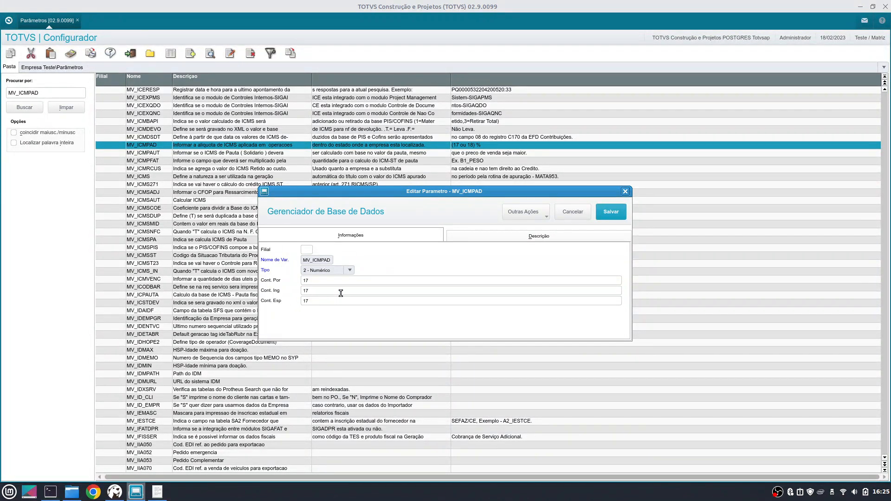
click(603, 212)
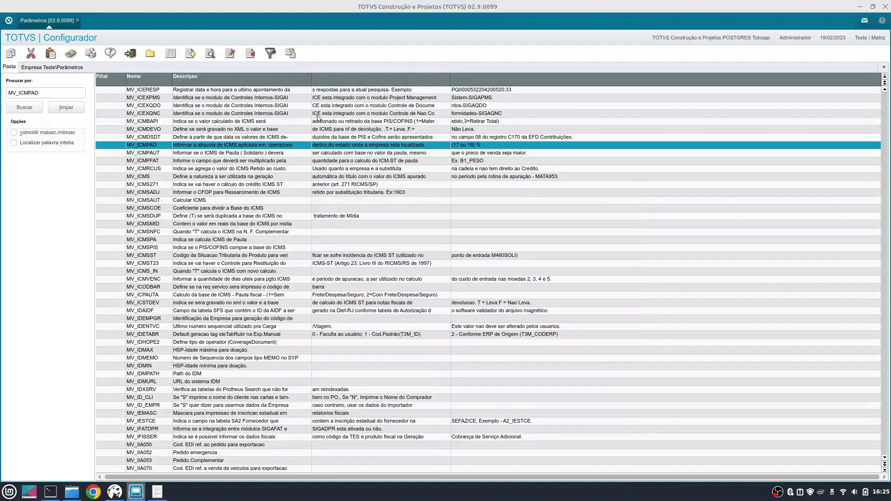
Create a new parameter for branch 02 named MV_ICMPAD with type 2 - Numérico
click(194, 56)
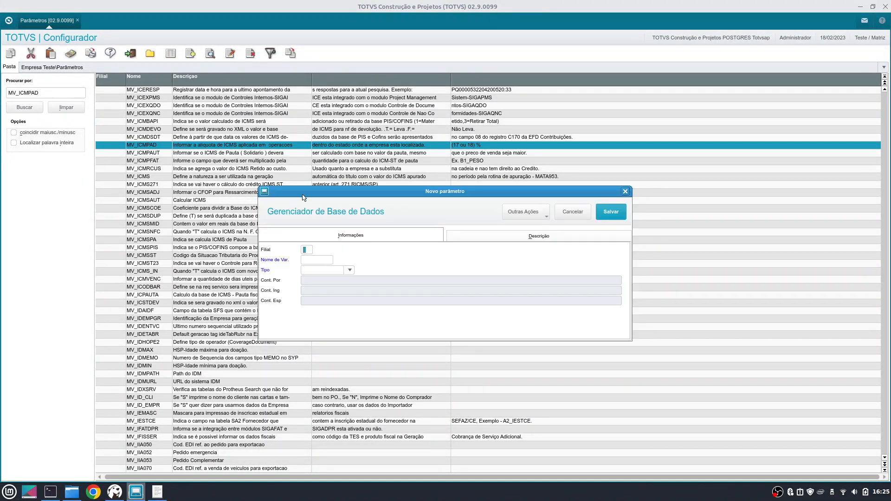
text(02)
key(Tab)
text(MV_ICMPAD)
key(Tab)
key(Up)
key(Up)
key(Up)
key(Tab)
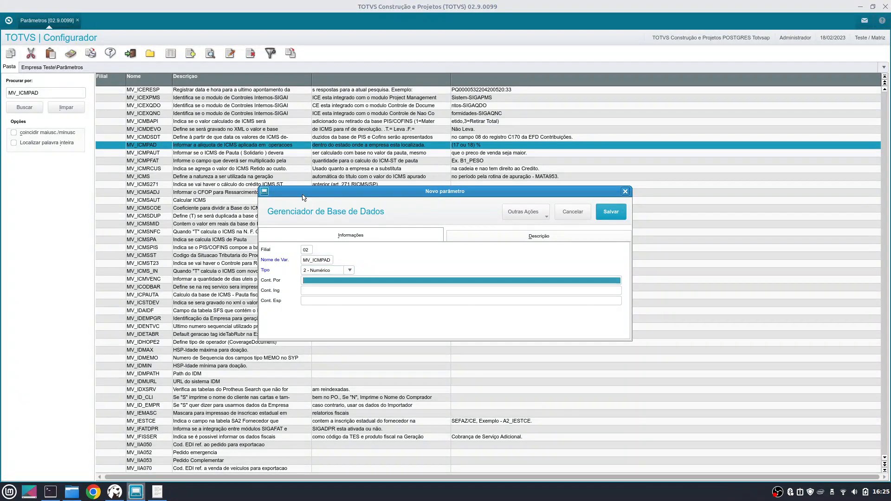
Fill the new branch 02 MV_ICMPAD parameter's Portuguese, English and Spanish contents with 18 and save it
text(18)
key(Tab)
text(18)
key(Tab)
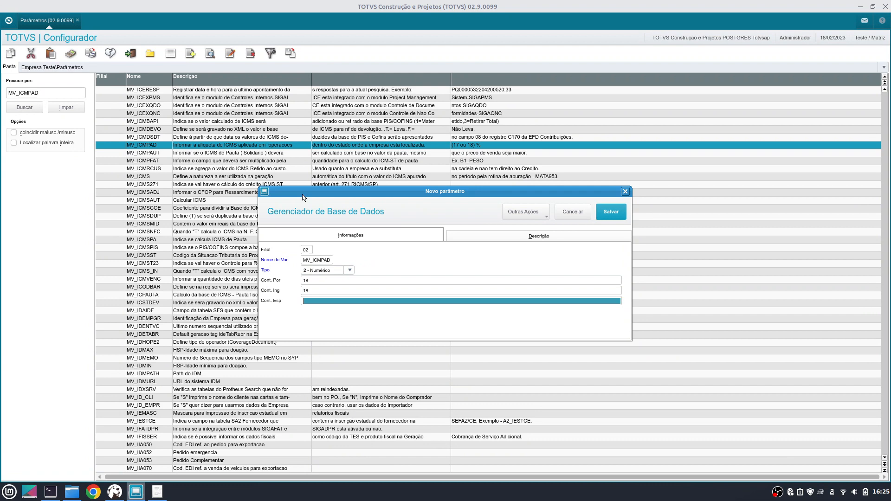
text(18)
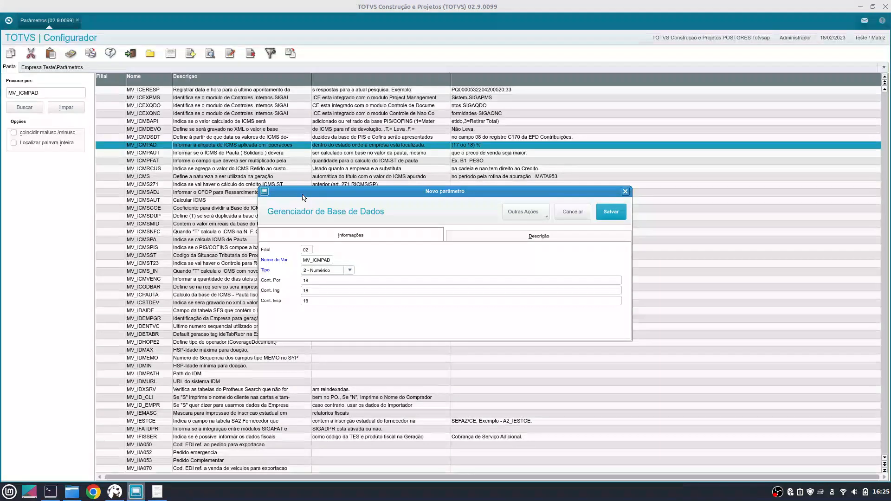
click(611, 211)
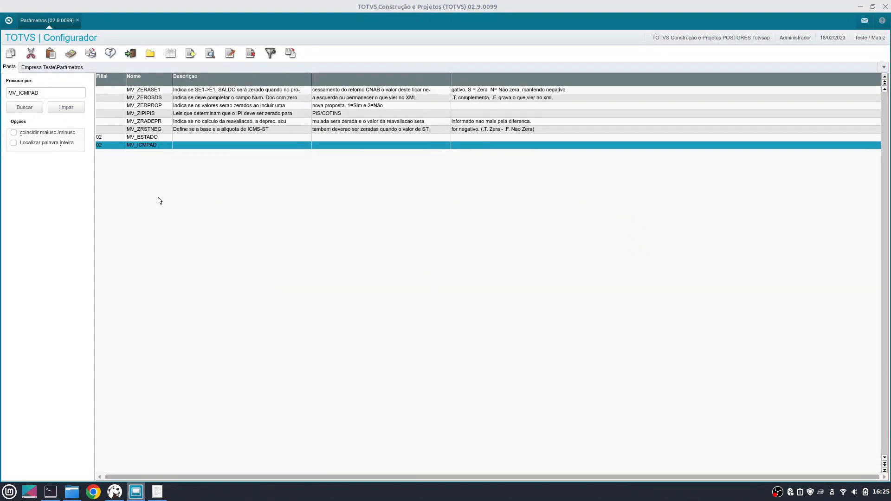
click(119, 141)
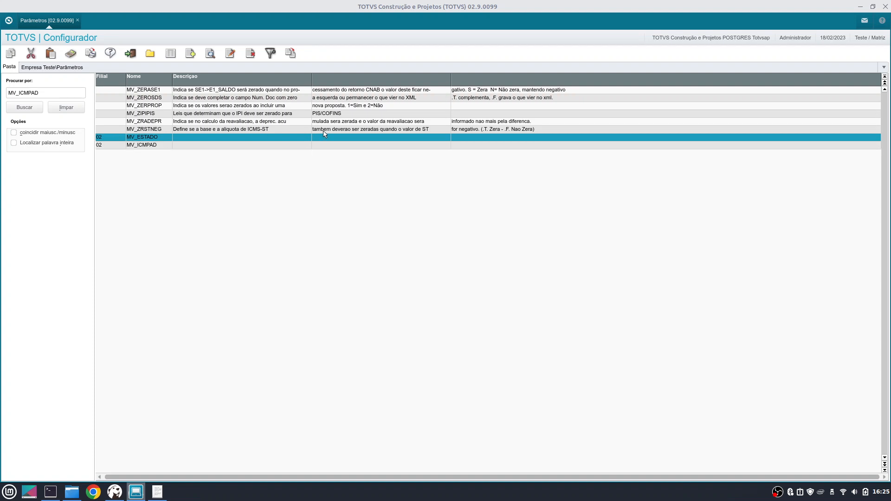
click(159, 147)
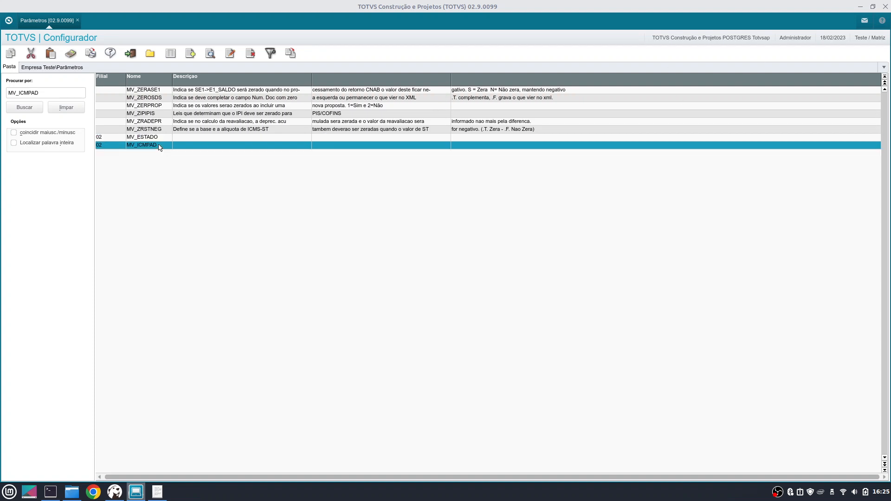
Search the parameter list from its beginning for MV_ESTNEG
click(885, 79)
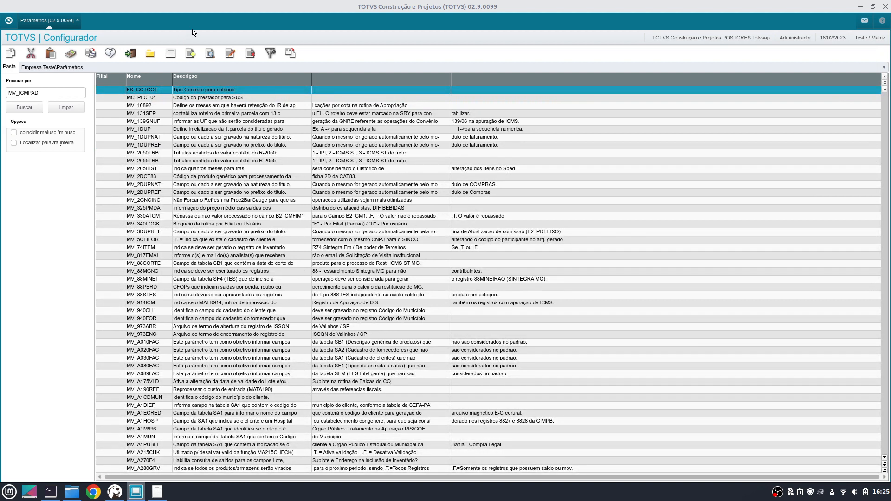
click(66, 92)
text(MV_ESTNA)
key(BackSpace)
text(EF)
key(BackSpace)
text(G)
key(Return)
Set the Portuguese, English and Spanish contents of MV_ESTNEG to N and save the parameter
click(230, 54)
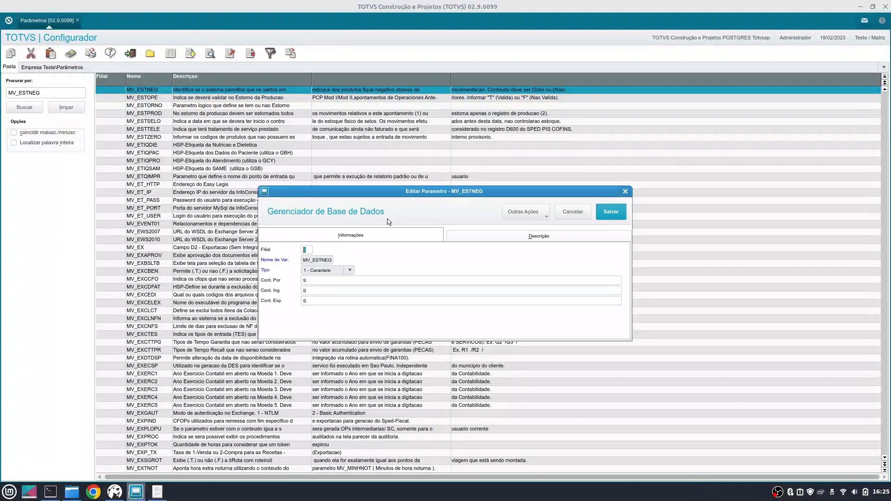
click(322, 281)
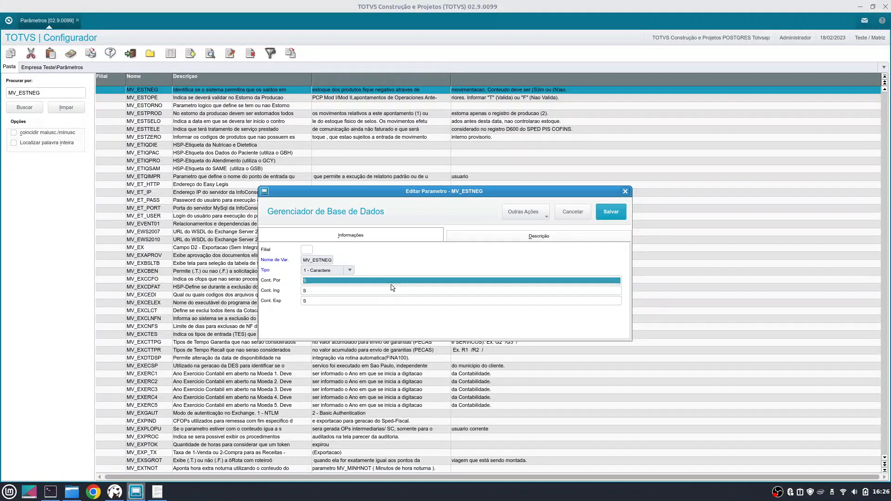
text(N)
key(Tab)
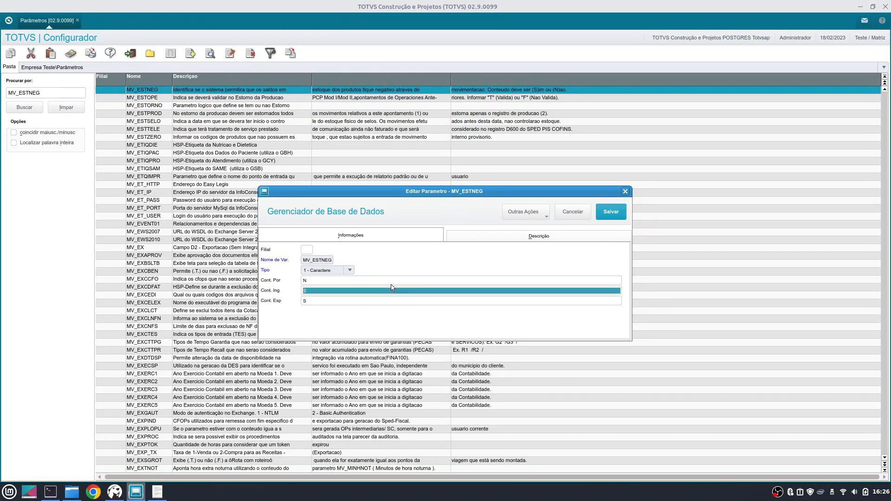
text(N)
key(Tab)
text(N)
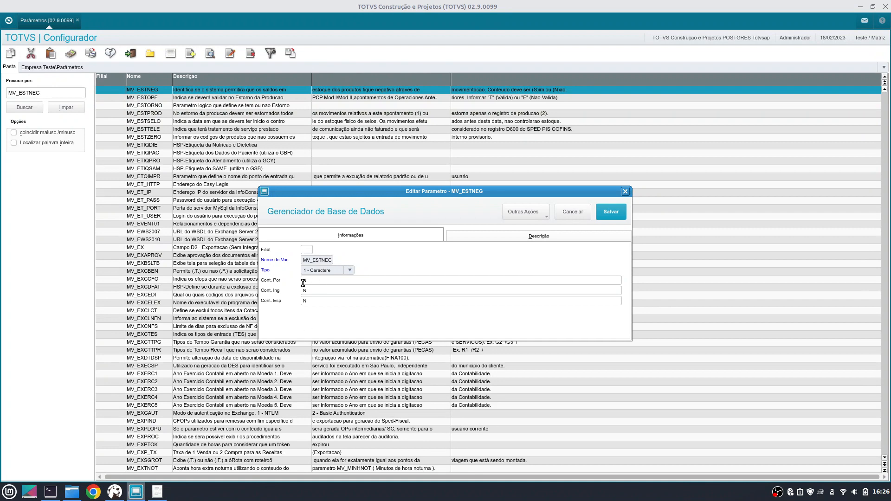
click(611, 216)
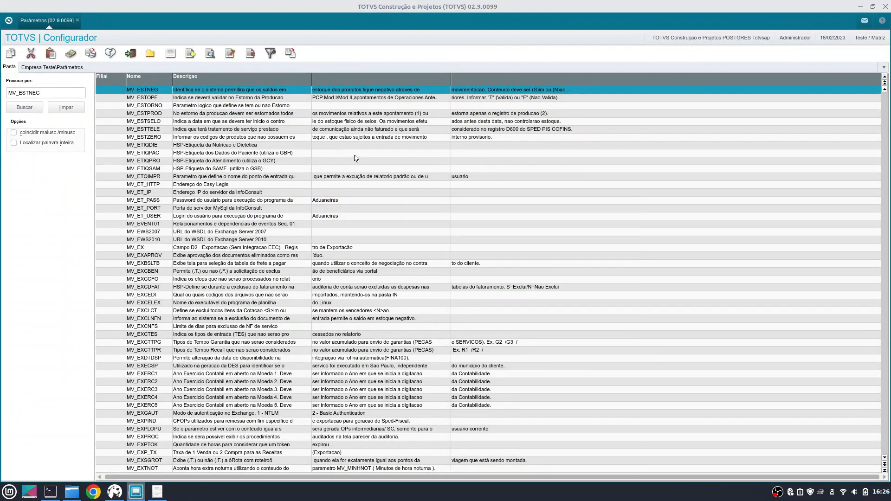
Return to the first parameter in the list and search for MV_EECFAT
scroll(239, 234, up, 7)
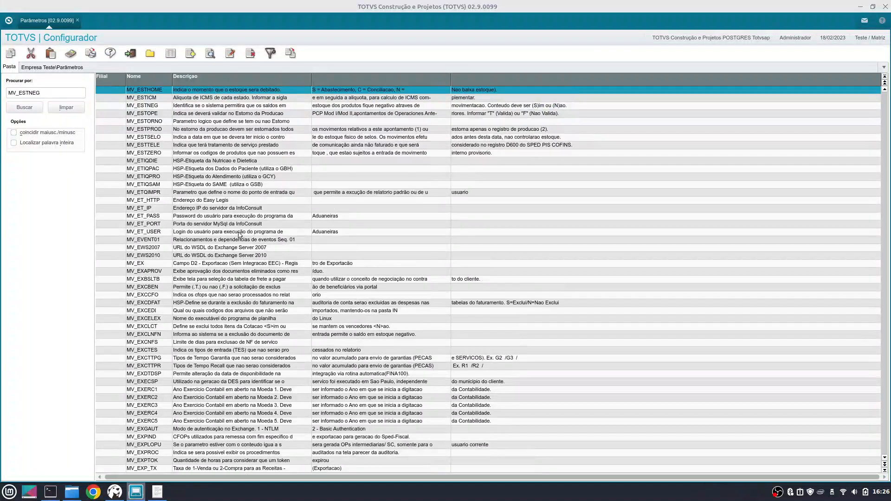
scroll(239, 234, up, 20)
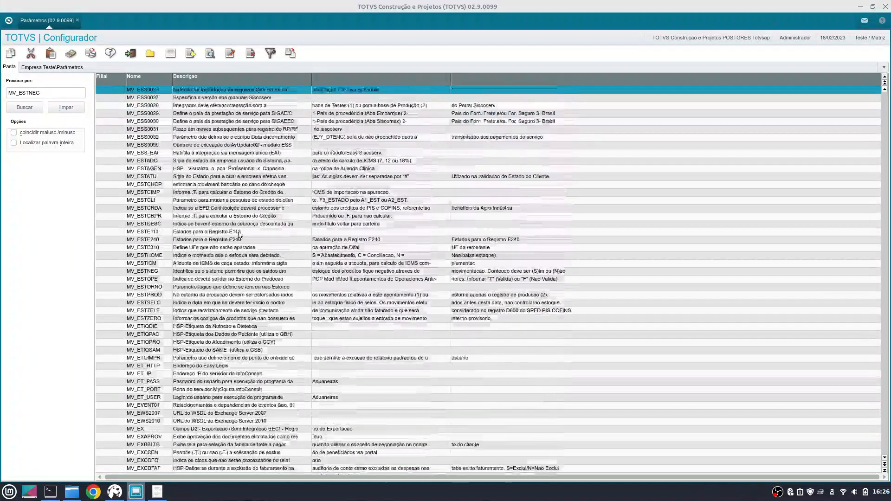
scroll(240, 234, up, 8)
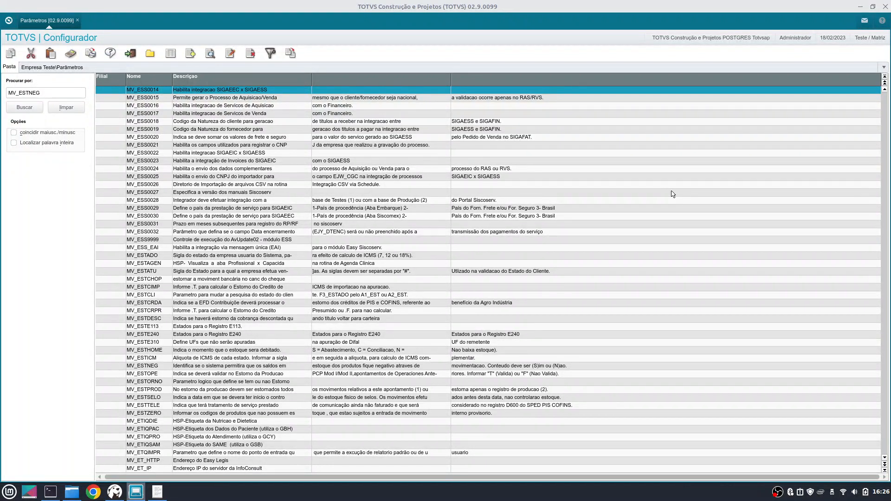
click(885, 76)
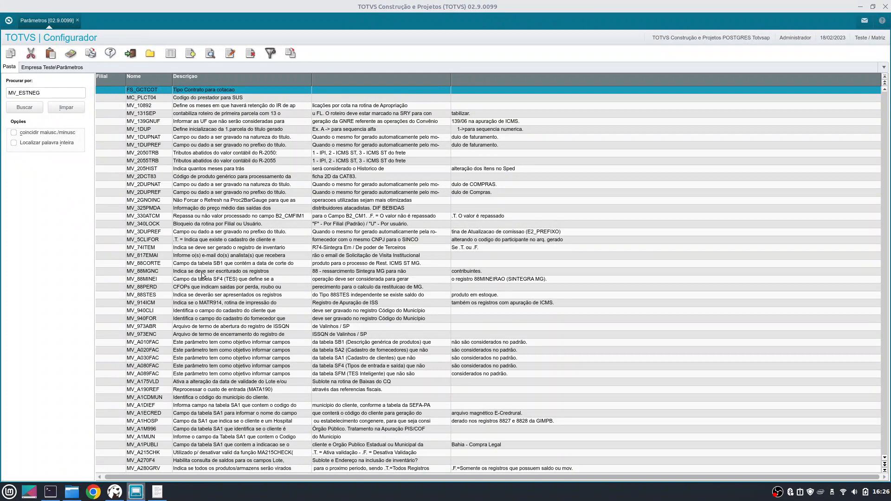
click(52, 98)
text(MV_EECFAT)
key(Tab)
key(Return)
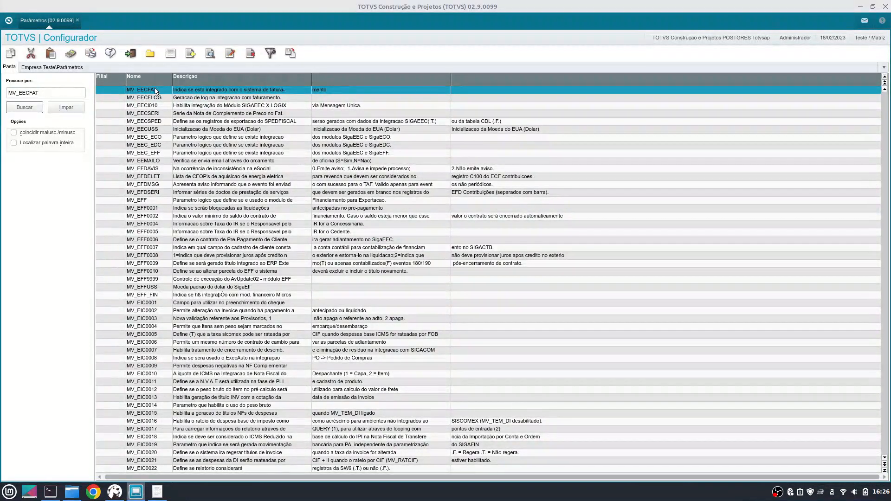
Set the Portuguese, English and Spanish contents of the logical parameter MV_EECFAT to T and save it
click(232, 52)
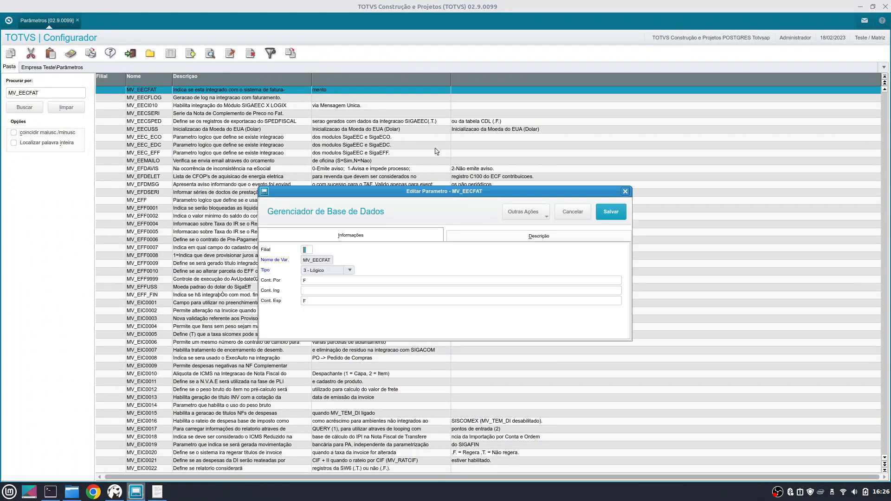
click(312, 280)
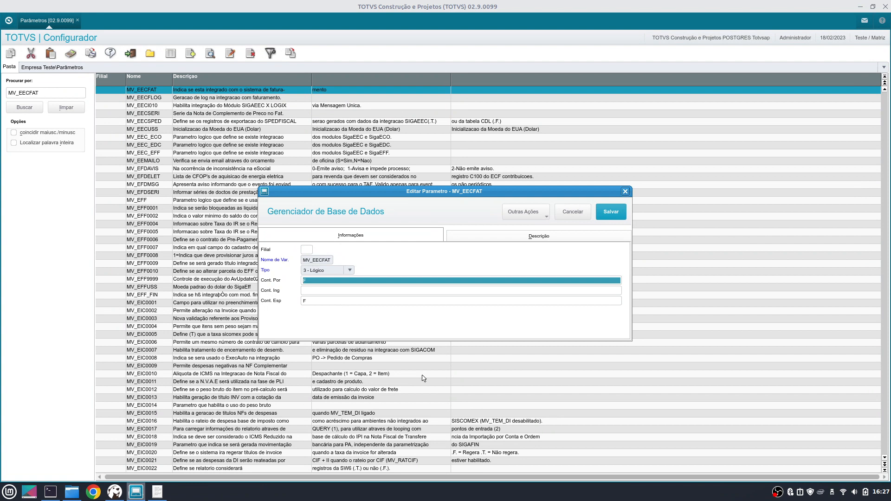
text(T)
key(Tab)
text(T)
key(Tab)
text(T)
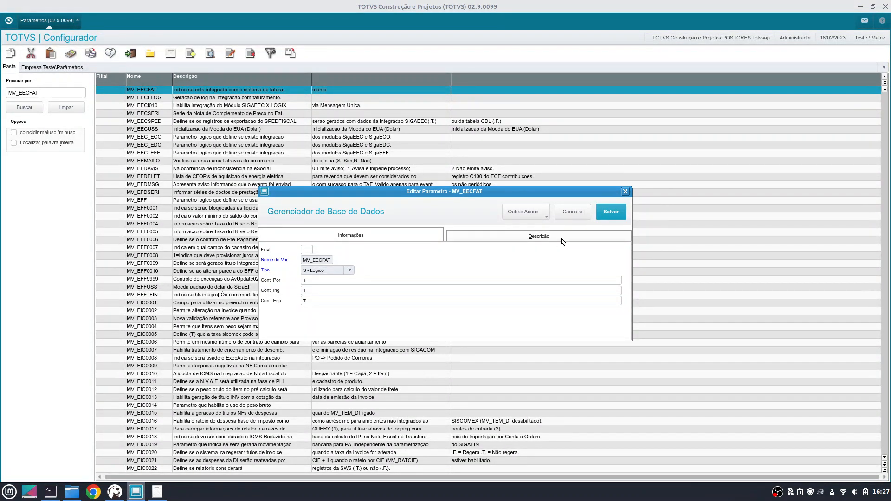
click(624, 219)
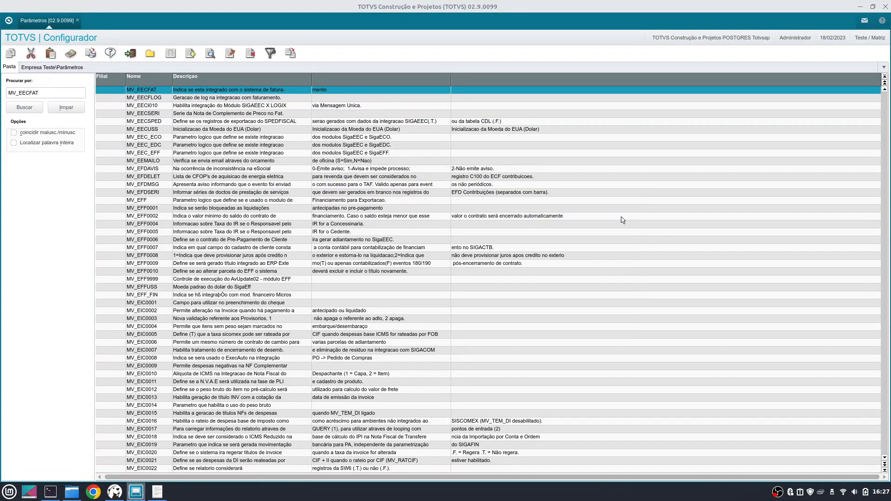
Search the parameter list for MV_PCOINT
double_click(47, 92)
click(64, 95)
key(shift+Home)
text(MV_PCOINT)
click(25, 108)
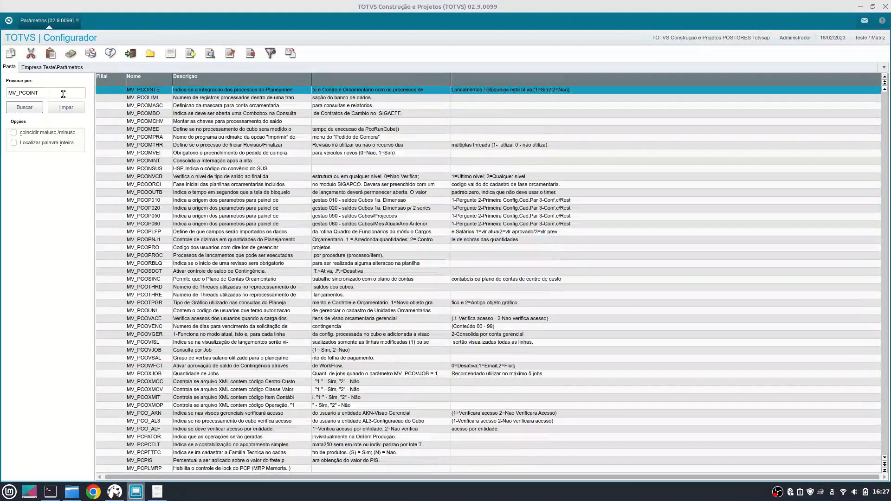
Set the Portuguese, English and Spanish contents of MV_PCOINTE to 1, check its description and save the parameter
click(230, 53)
click(342, 280)
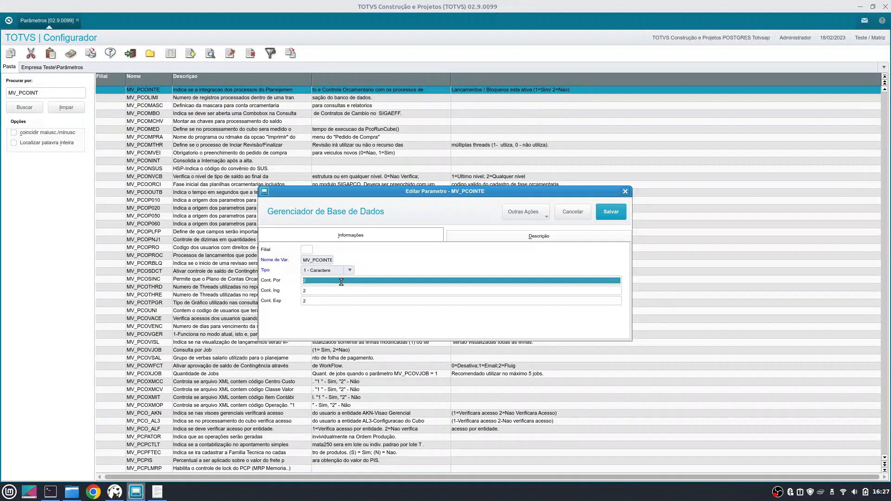
text(1)
key(Tab)
text(1)
key(Tab)
text(1)
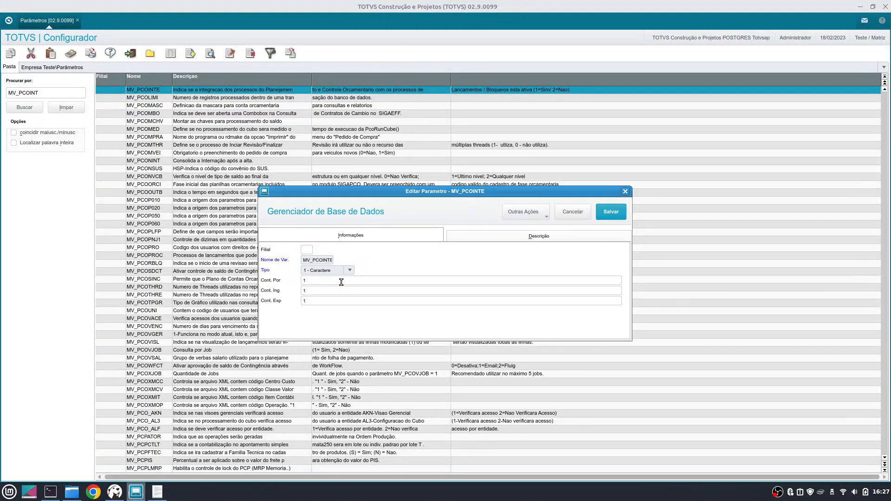
click(435, 237)
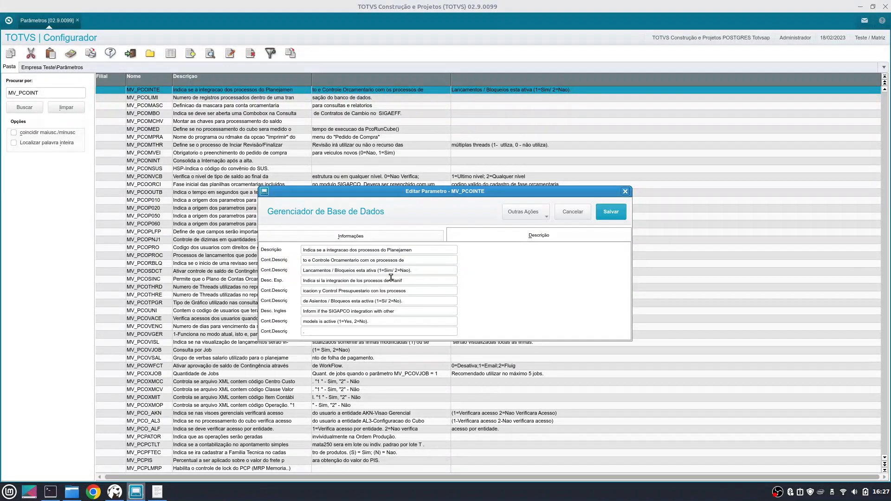
click(622, 217)
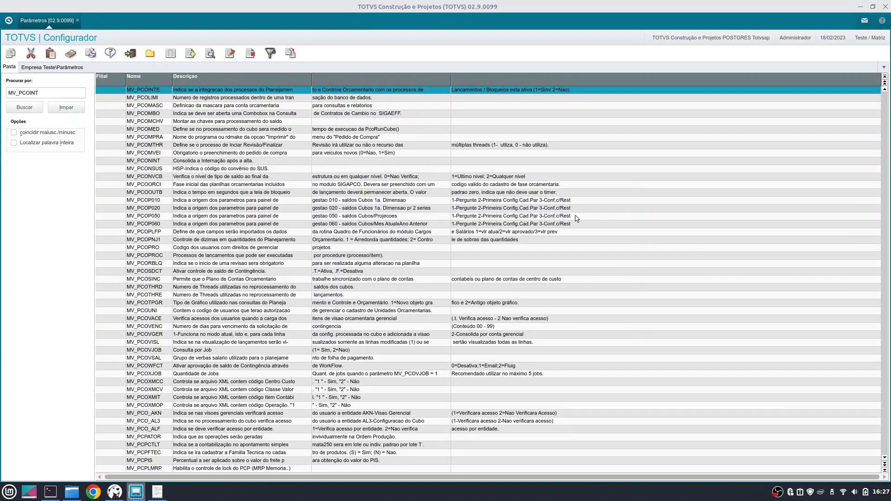
Search the parameter list for MV_RASTRO
click(40, 93)
text(MV_rasTRO)
key(Return)
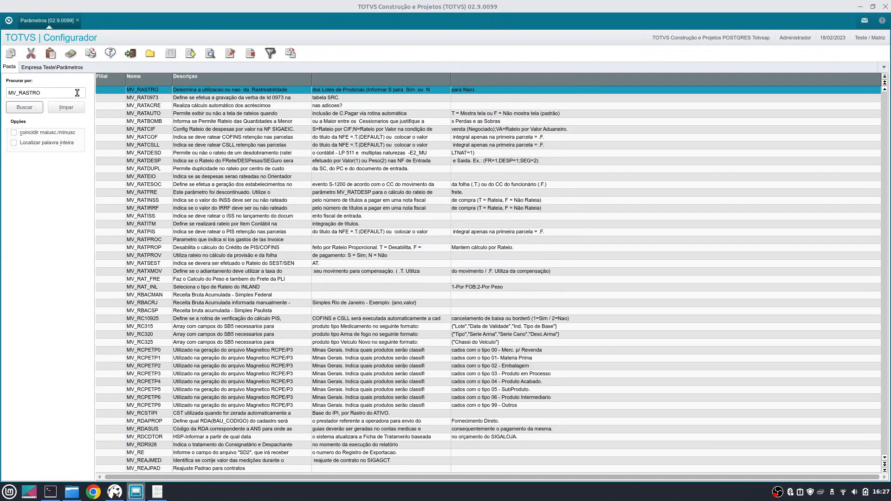
Set the Portuguese, English and Spanish contents of MV_RASTRO to S and save the parameter
click(199, 89)
click(232, 53)
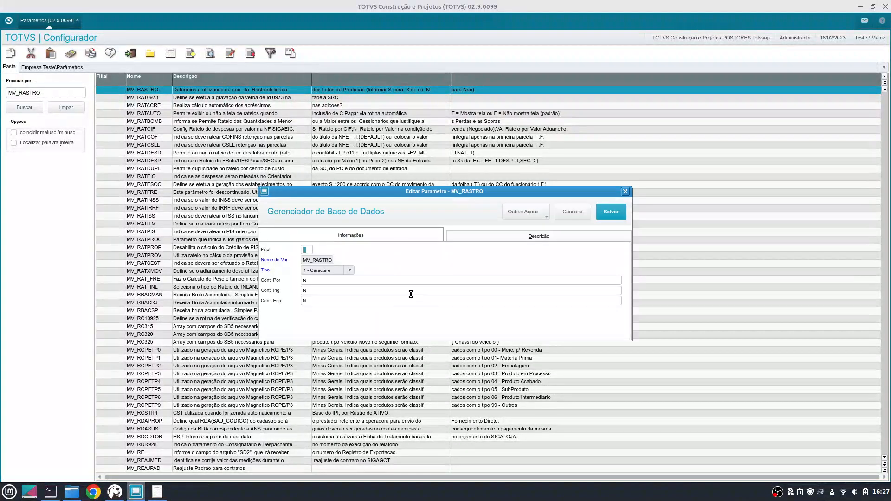
click(327, 280)
text(S)
key(Tab)
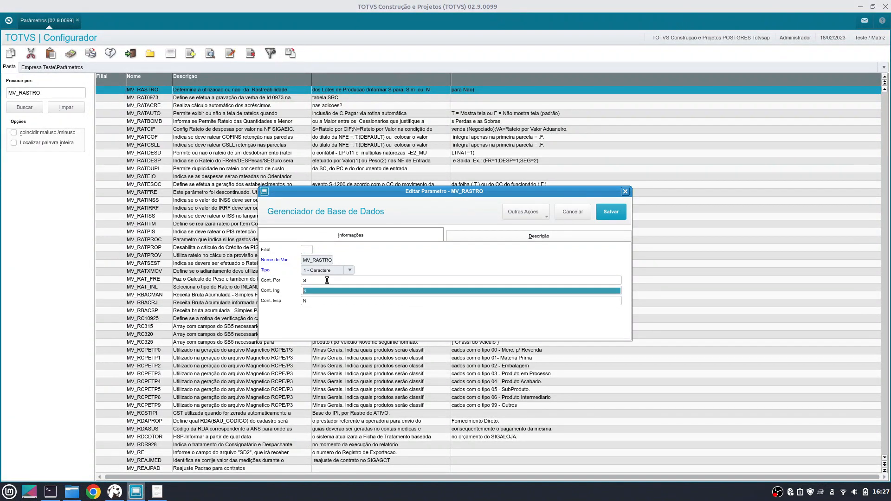
text(S)
key(Tab)
text(S)
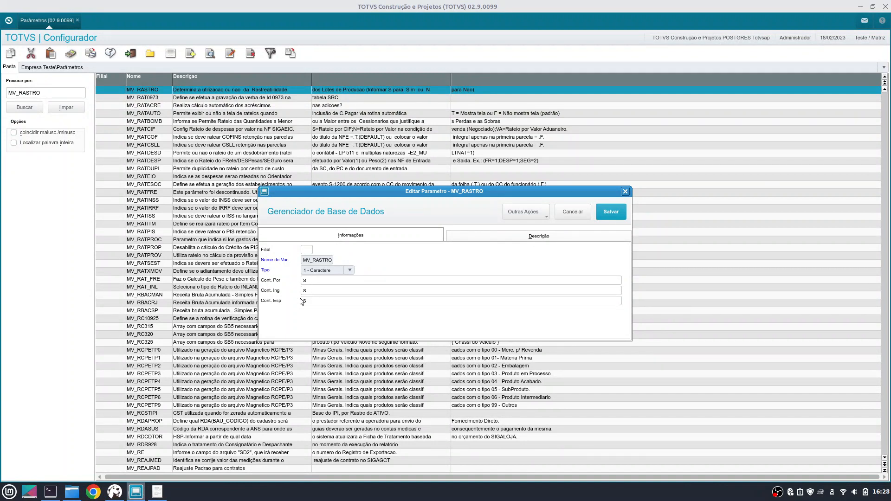
click(611, 212)
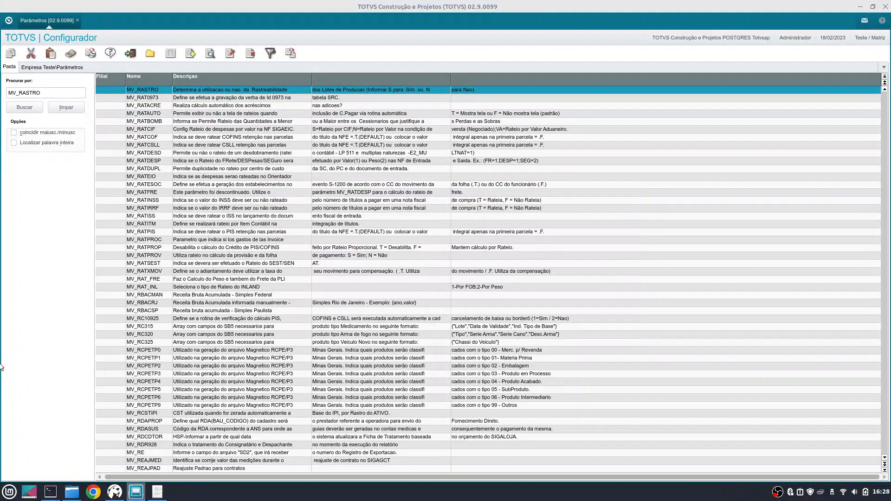
Clear the parameter search text and return to the beginning of the parameter list
scroll(140, 182, up, 7)
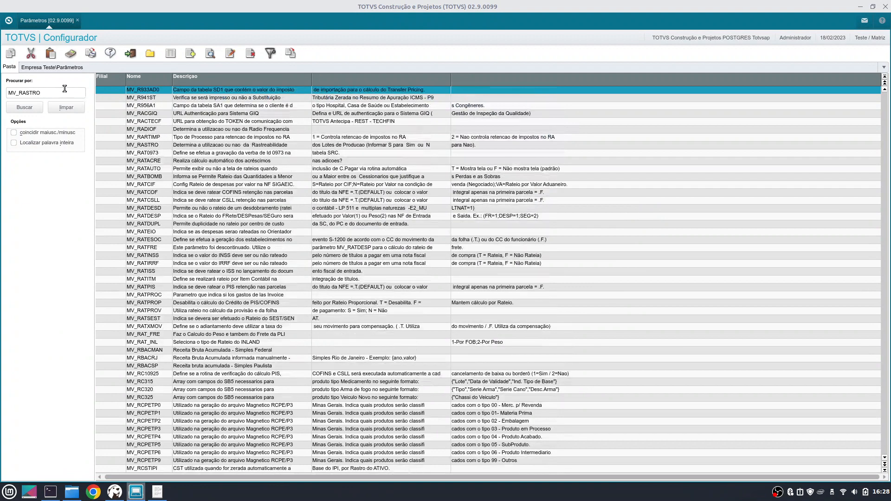
click(60, 92)
key(shift+Home)
text(MV)
key(BackSpace)
key(BackSpace)
key(BackSpace)
click(884, 79)
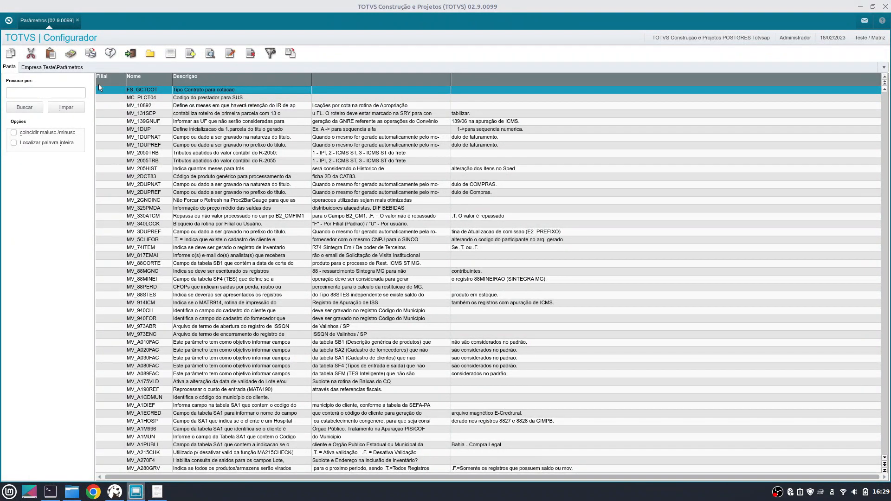
Show the folder tree in place of the search and exit the Parâmetros routine
click(150, 53)
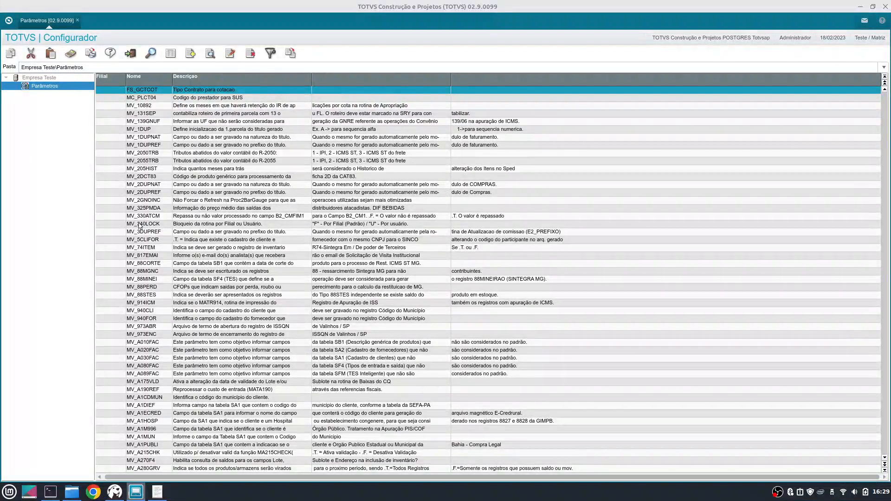
click(131, 53)
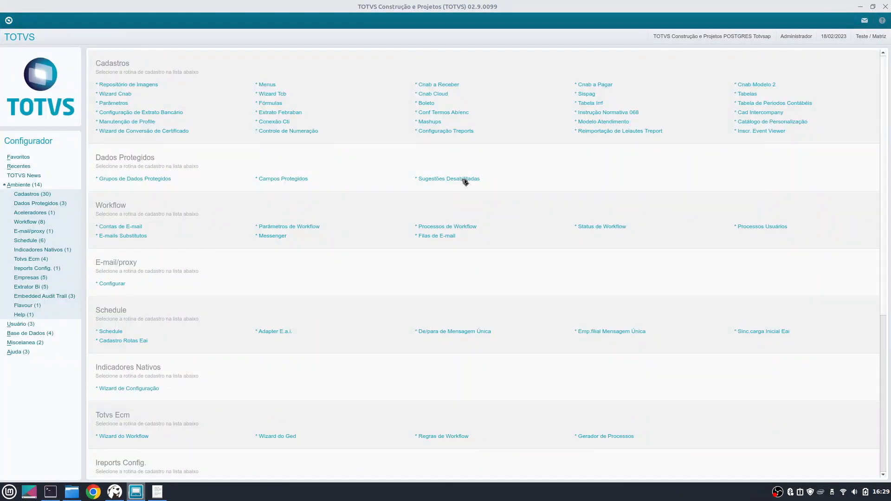